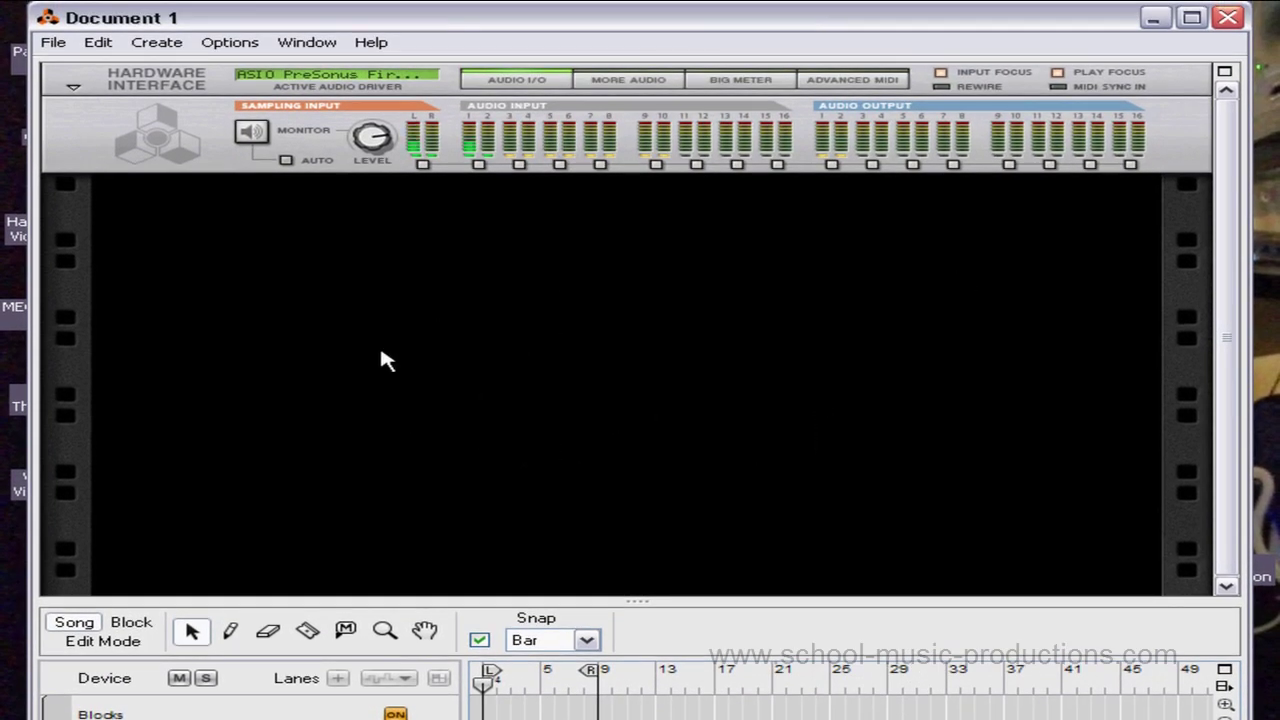
# Open the preferences, reposition the dialog, and look through the list of available preference pages while keeping the General page
pyautogui.click(98, 46)
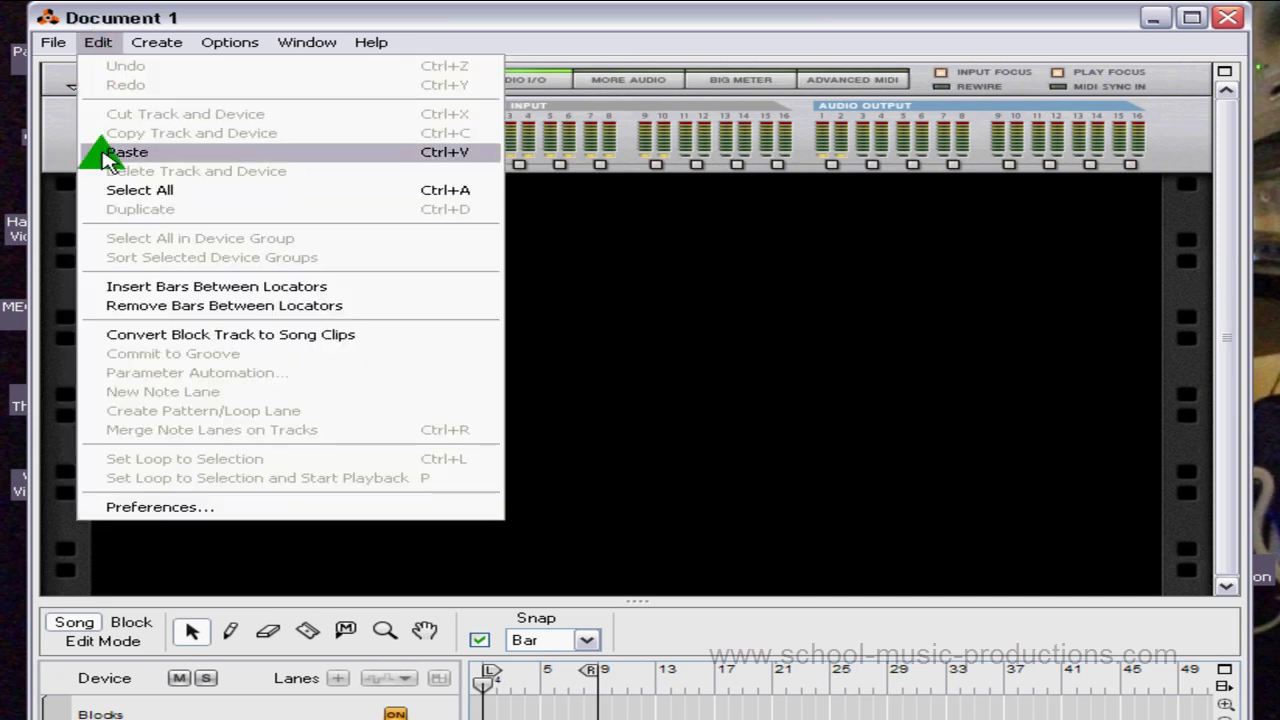
pyautogui.click(150, 507)
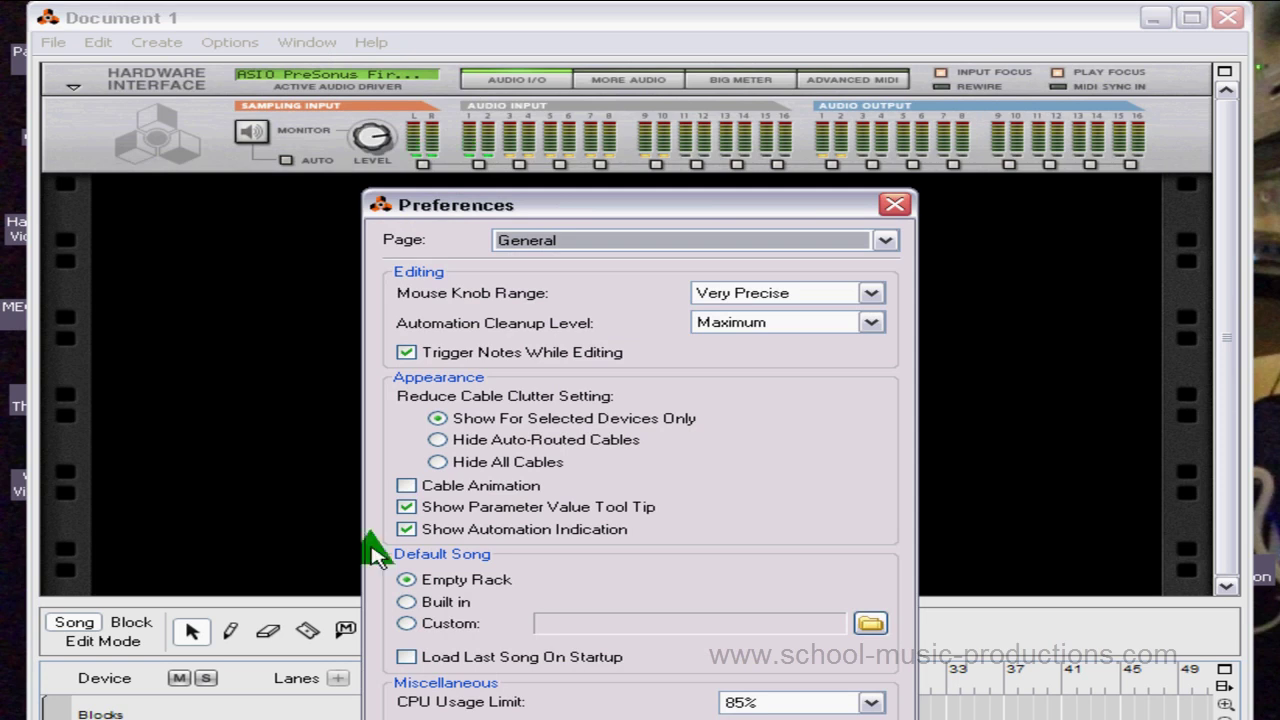
pyautogui.moveTo(634, 206); pyautogui.dragTo(662, 82)
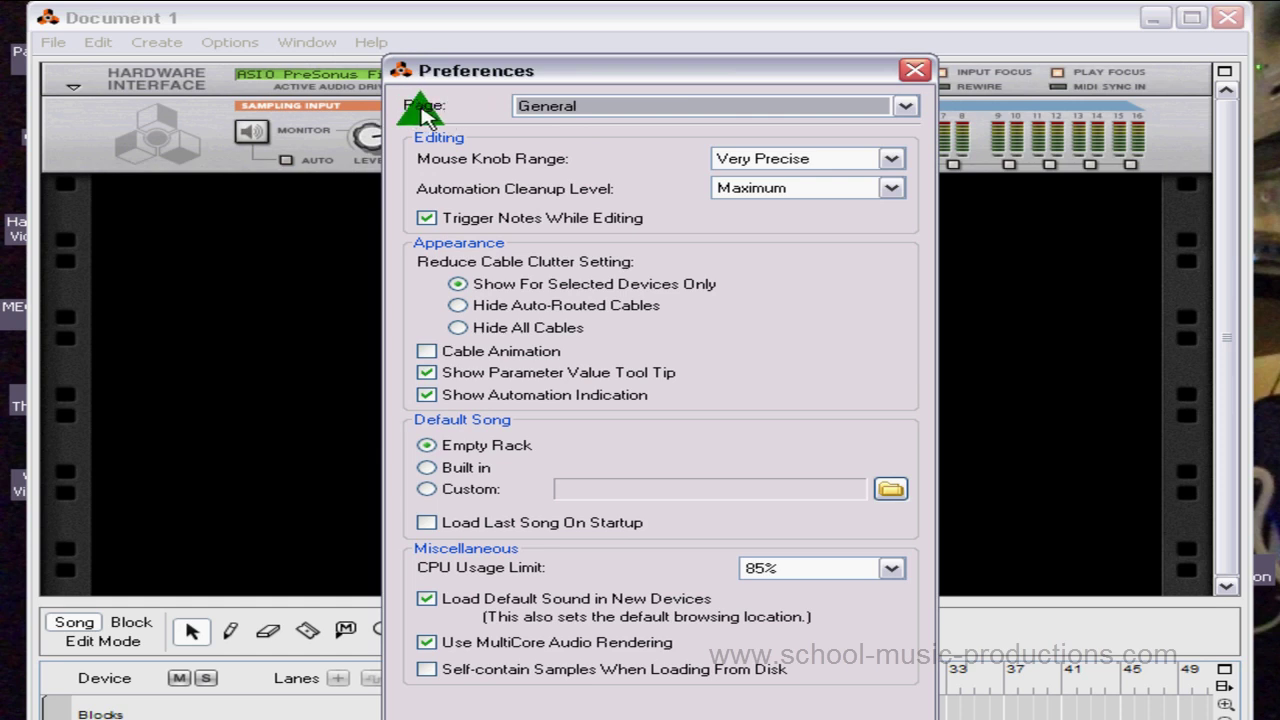
pyautogui.click(905, 106)
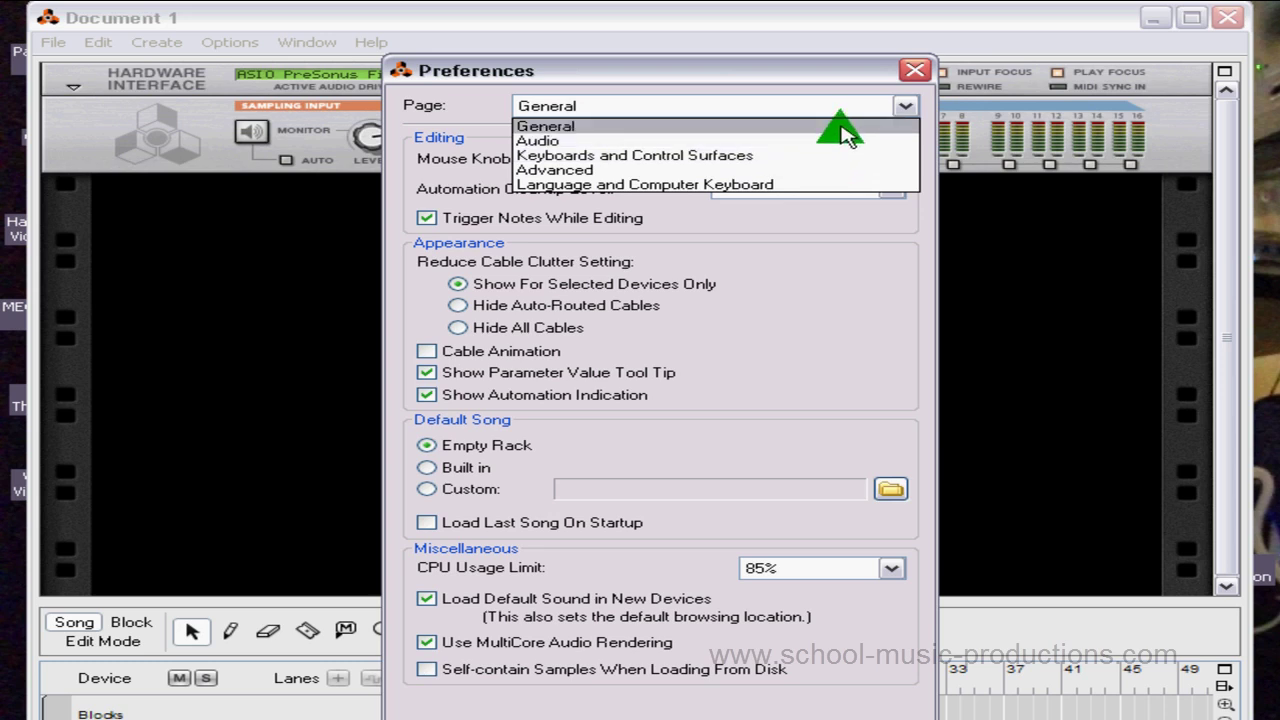
pyautogui.click(466, 108)
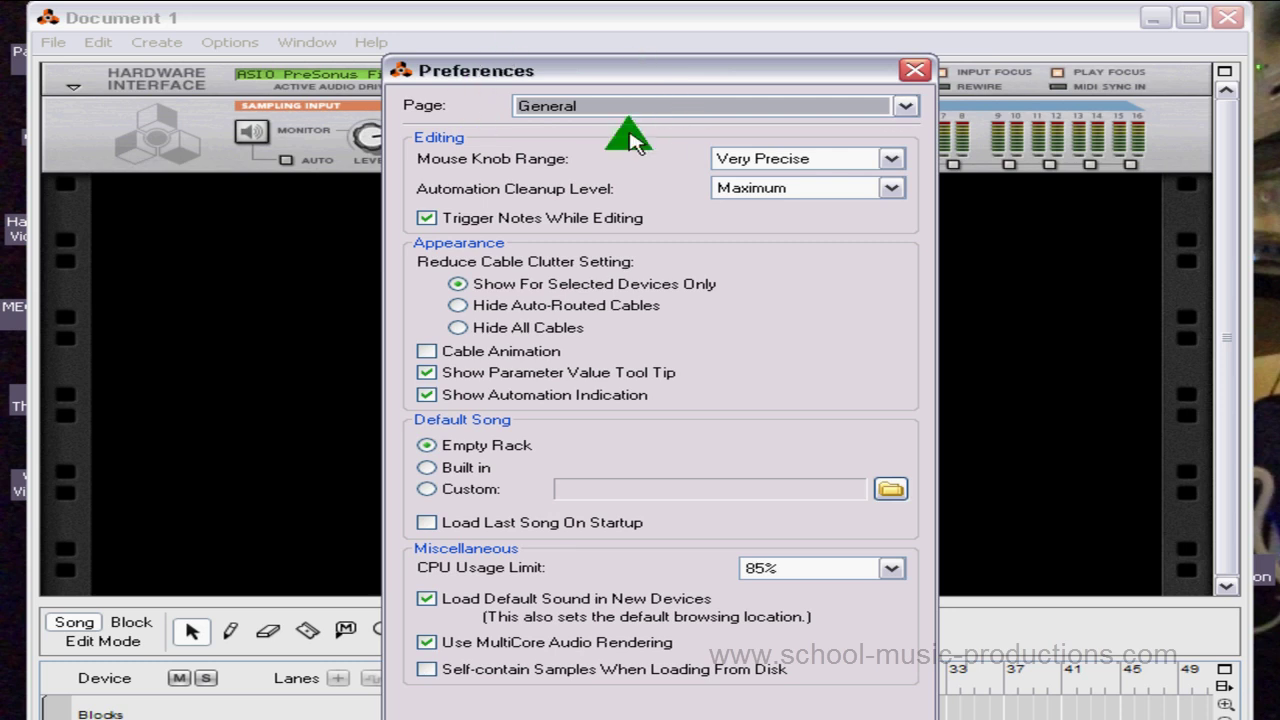
pyautogui.click(905, 107)
pyautogui.click(908, 110)
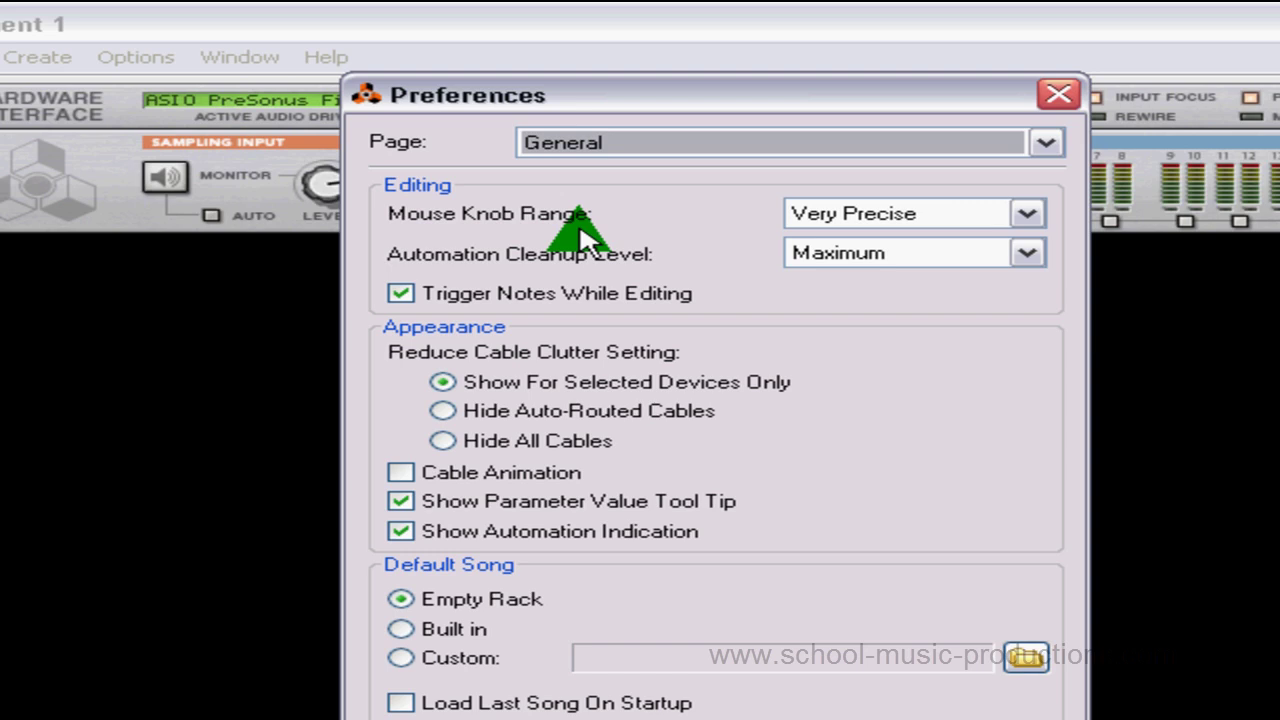
# Set the Mouse Knob Range preference to Normal and close the preferences
pyautogui.click(935, 215)
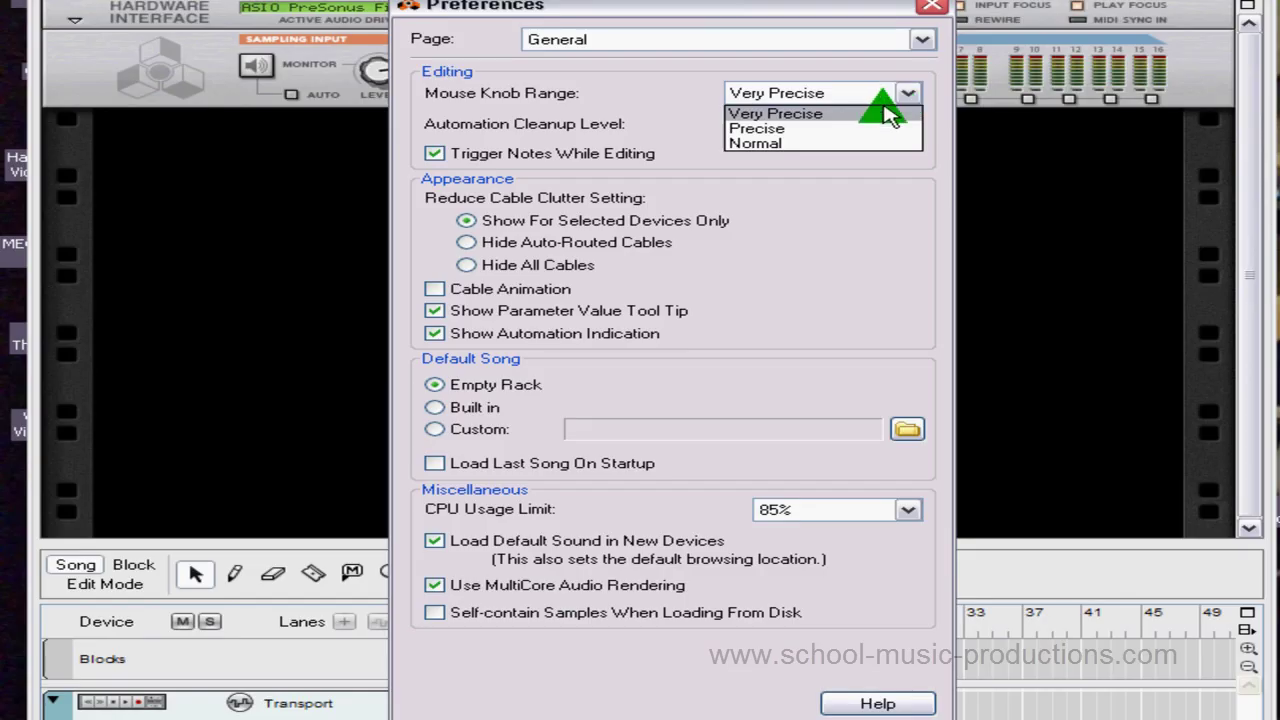
pyautogui.click(845, 145)
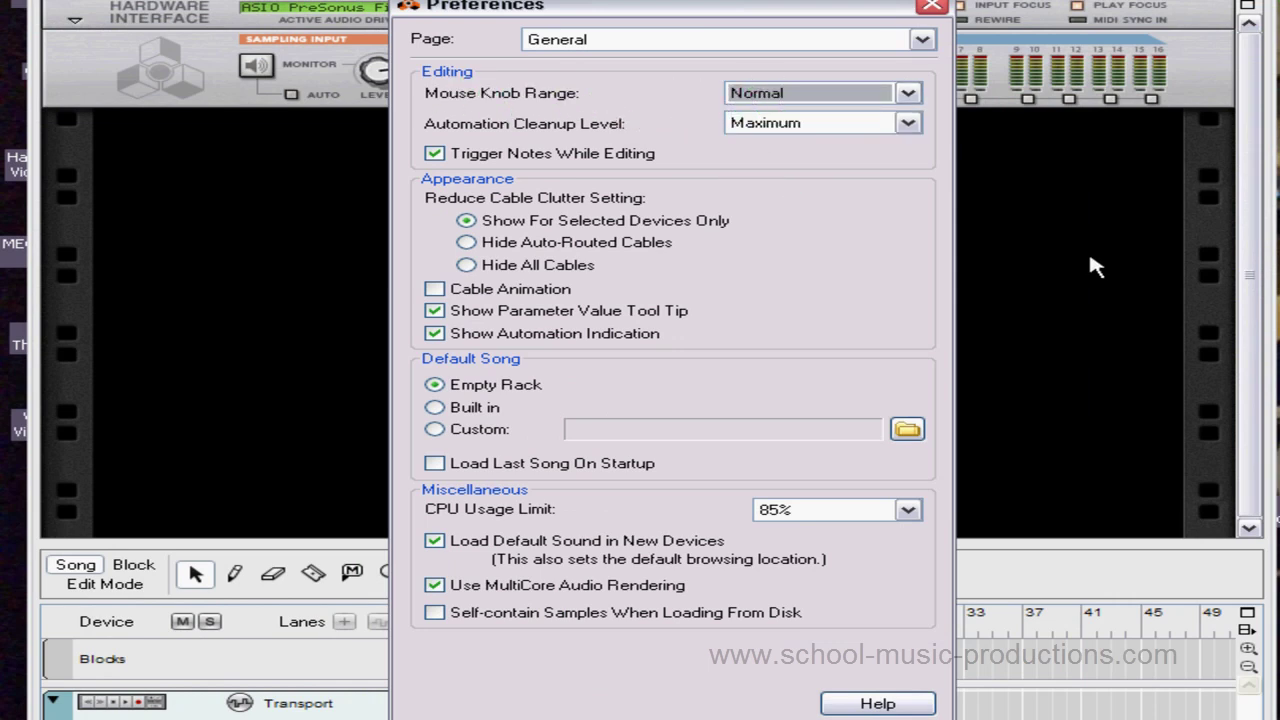
pyautogui.press('Escape')
# Add a Line Mixer 6:2 to the empty rack and adjust its master level
pyautogui.rightClick(566, 268)
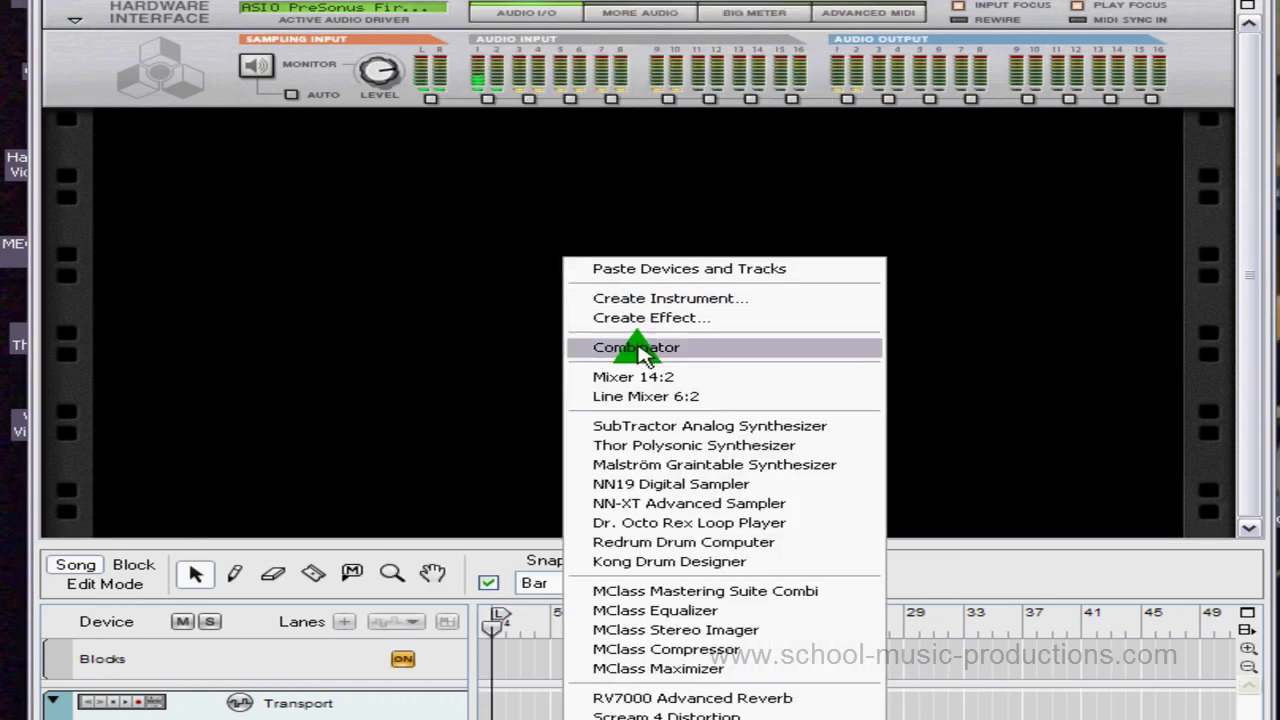
pyautogui.click(680, 398)
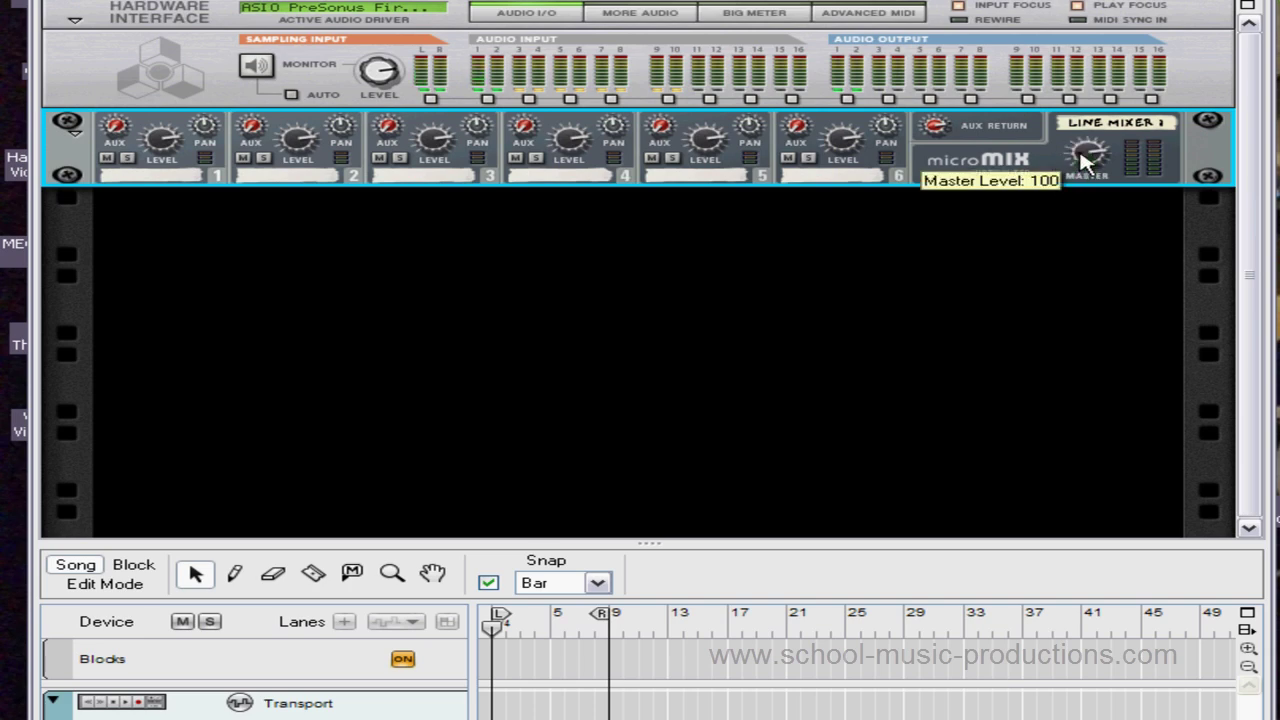
pyautogui.moveTo(1082, 163); pyautogui.dragTo(1073, 165)
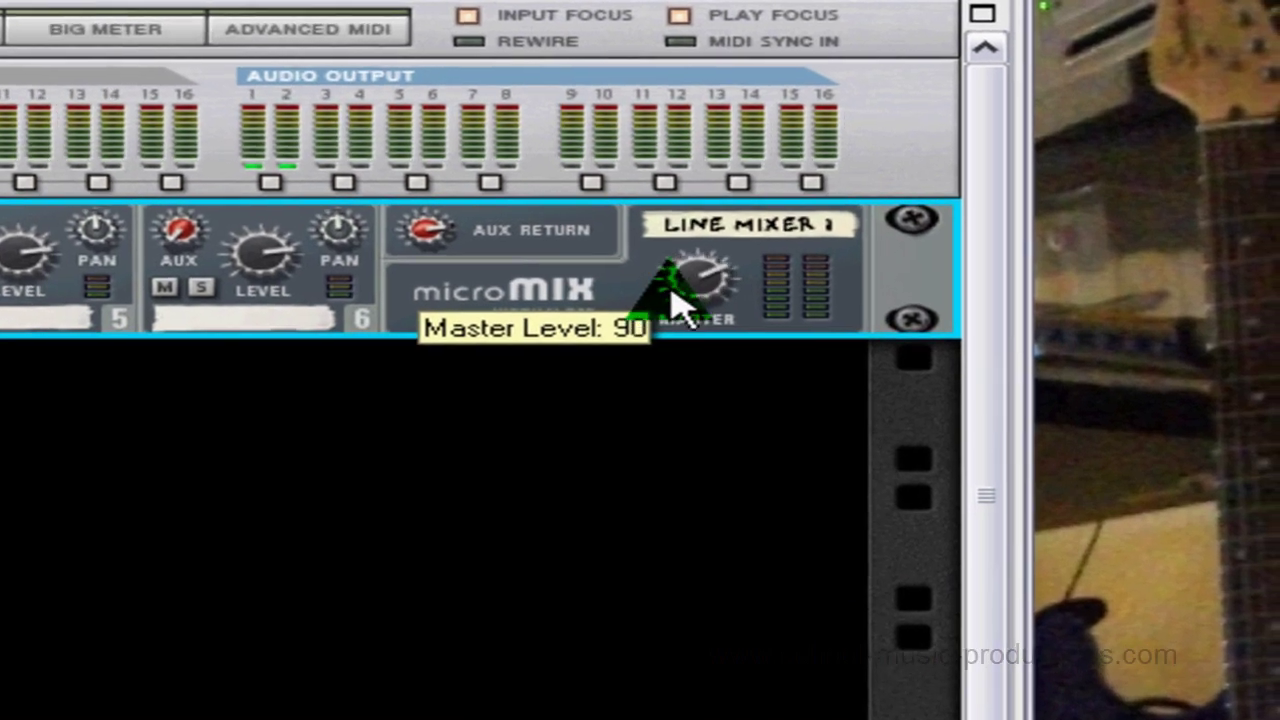
pyautogui.moveTo(672, 308); pyautogui.dragTo(686, 294)
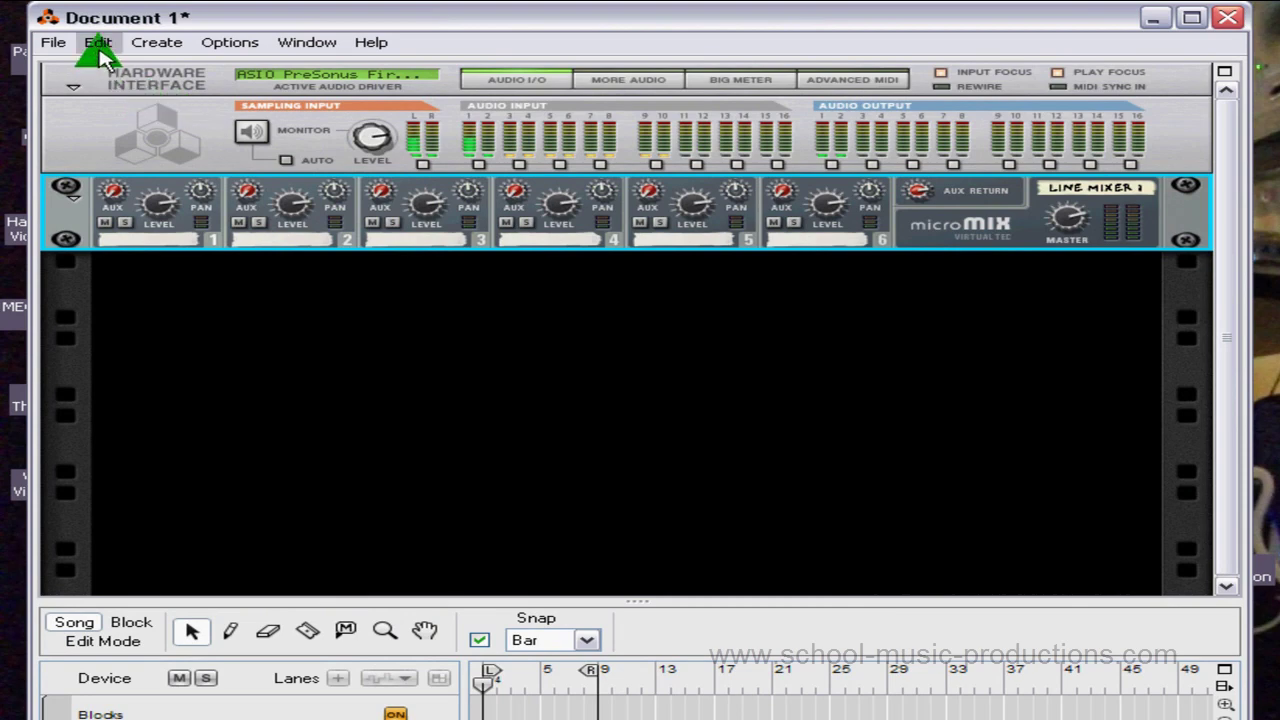
# Set the Mouse Knob Range preference to Very Precise and close the preferences
pyautogui.click(96, 44)
pyautogui.click(224, 432)
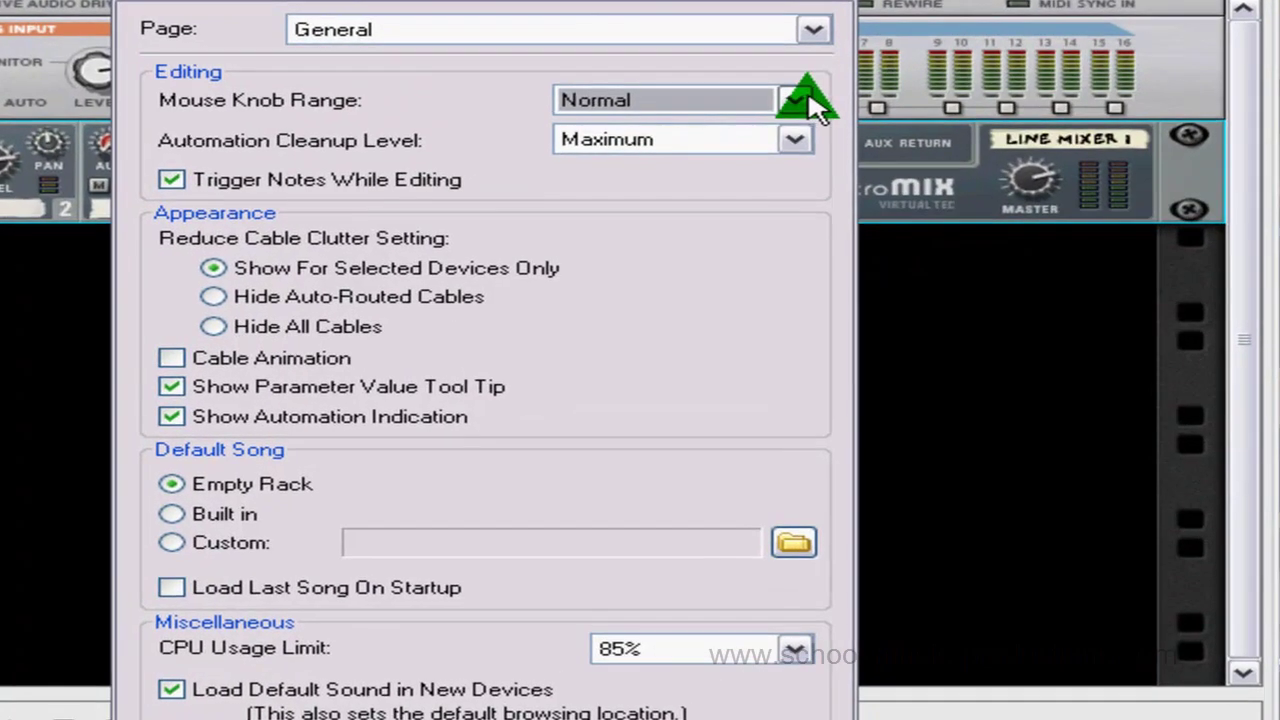
pyautogui.click(891, 158)
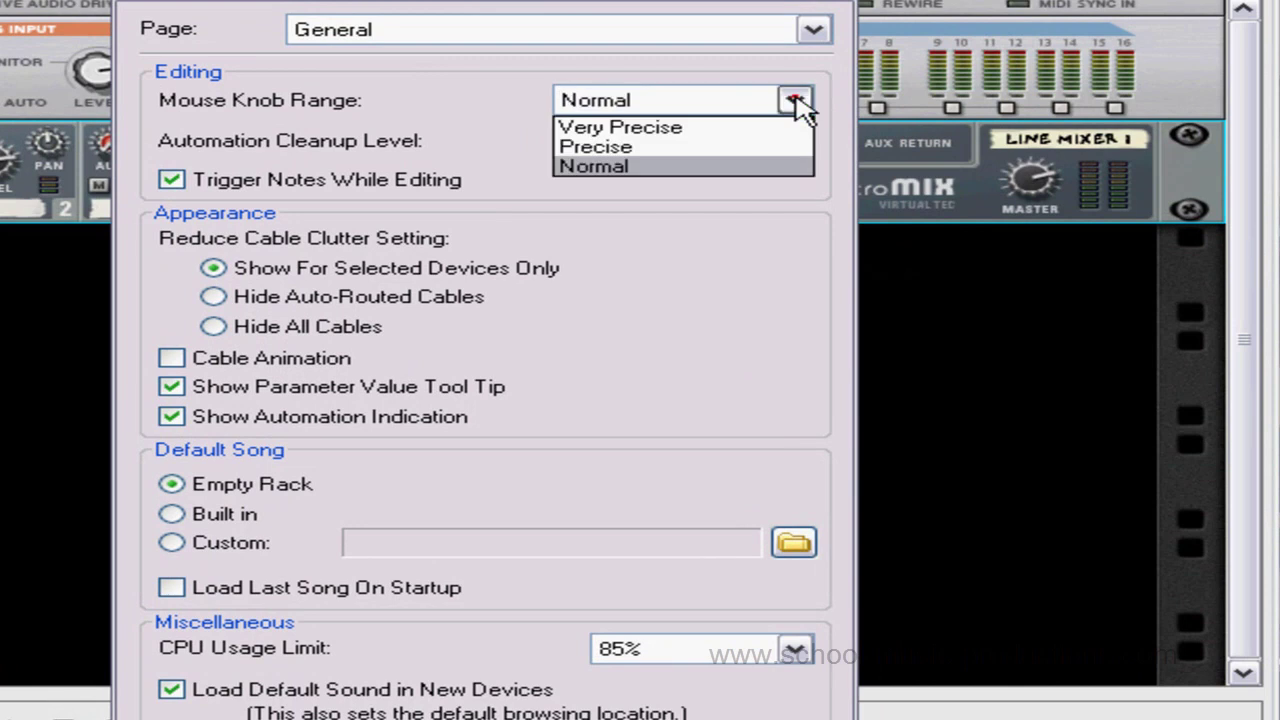
pyautogui.click(757, 130)
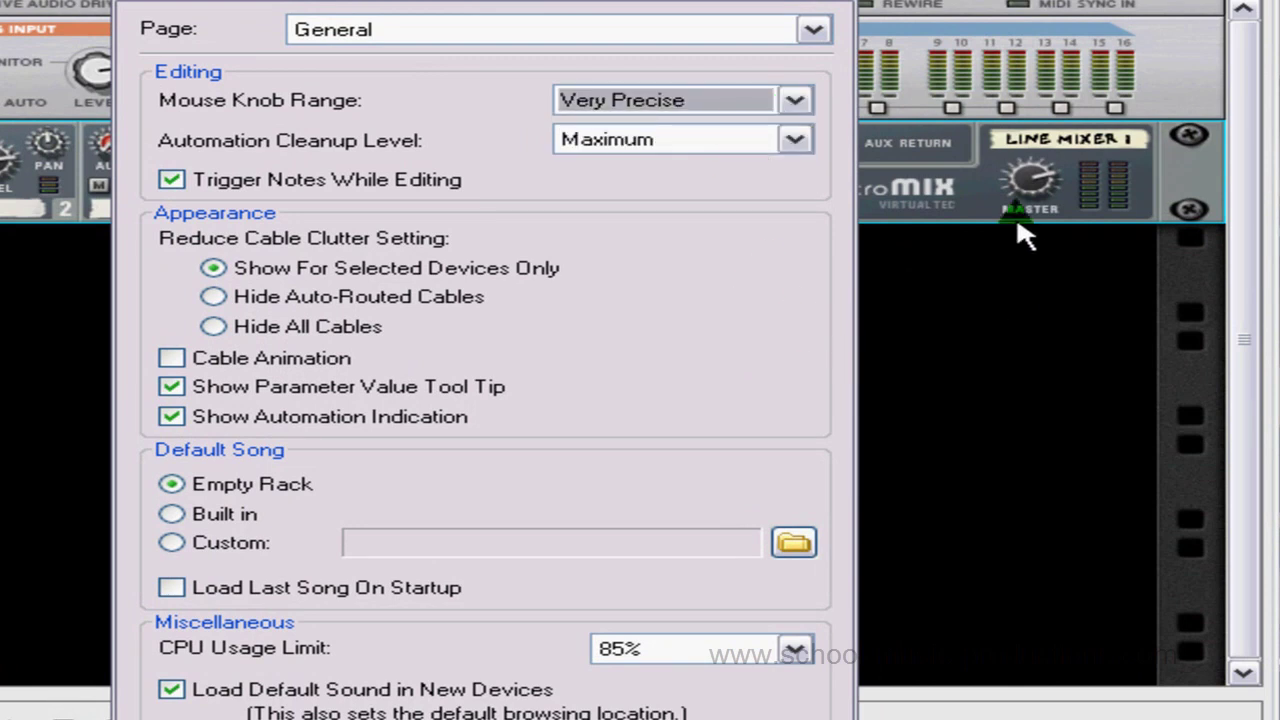
pyautogui.press('Escape')
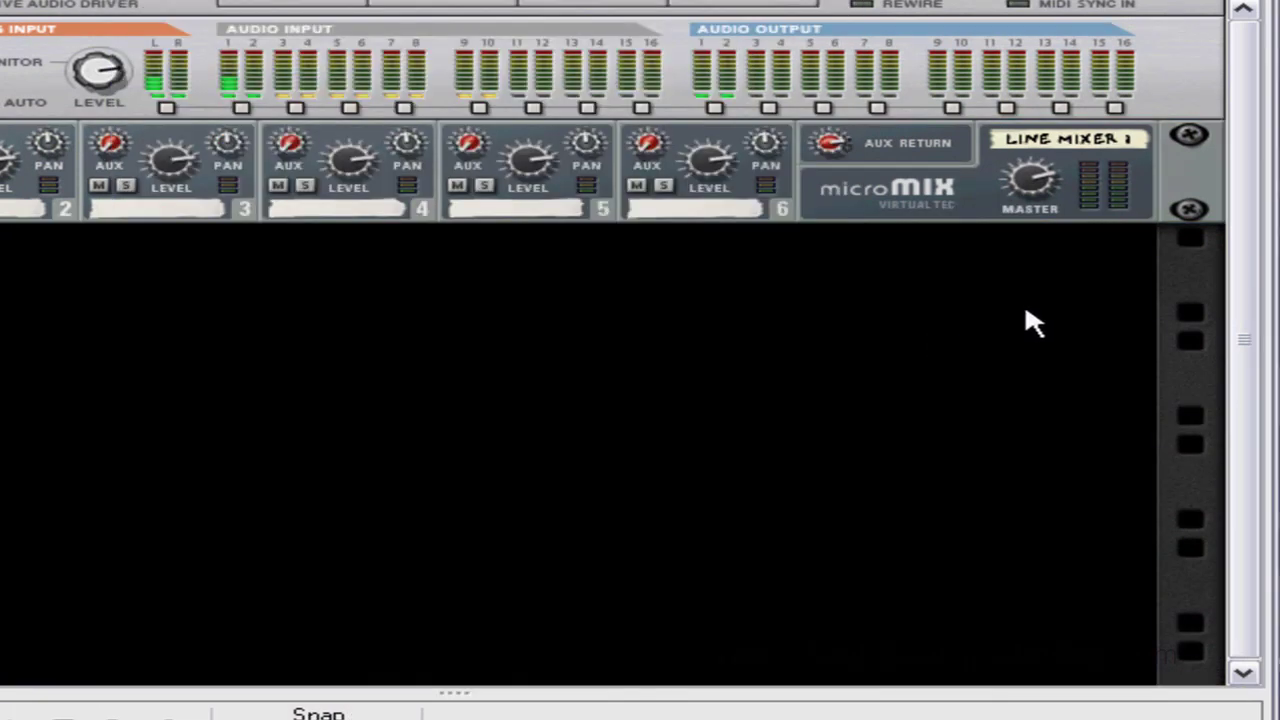
# Make fine adjustments to the line mixer's master level and its channel 5 and channel 4 levels
pyautogui.click(1024, 197)
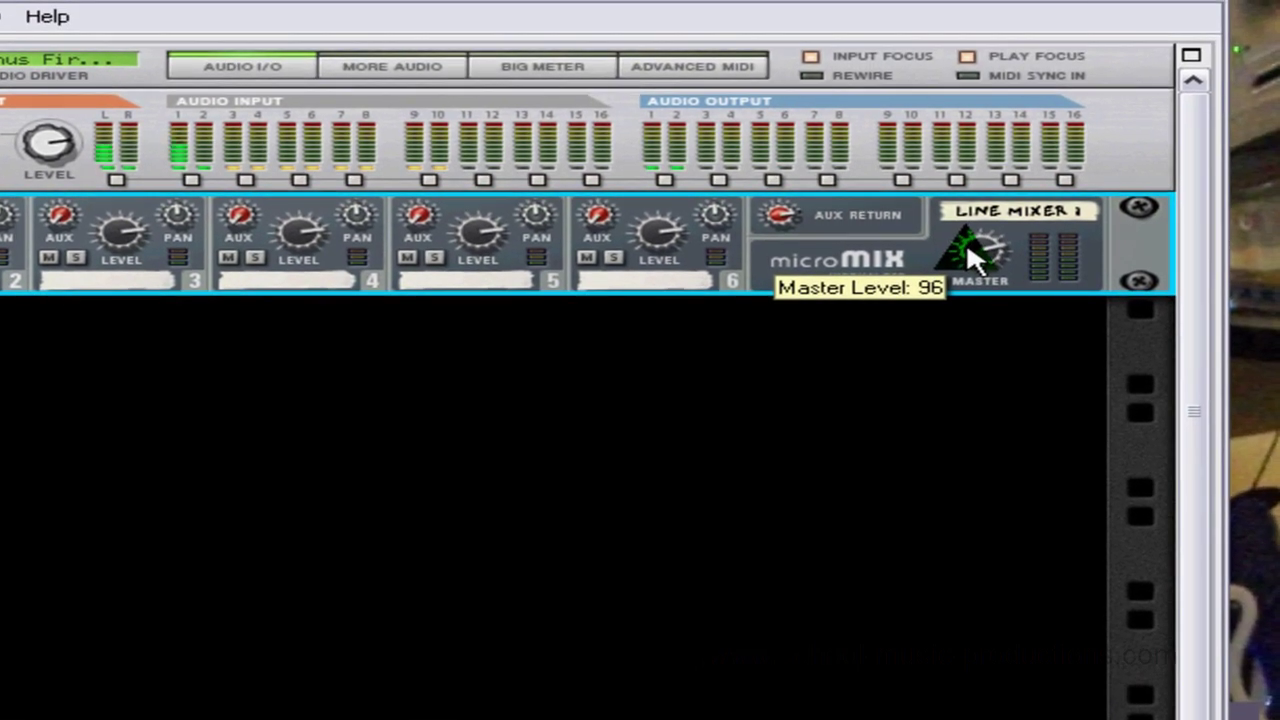
pyautogui.moveTo(968, 250); pyautogui.dragTo(958, 272)
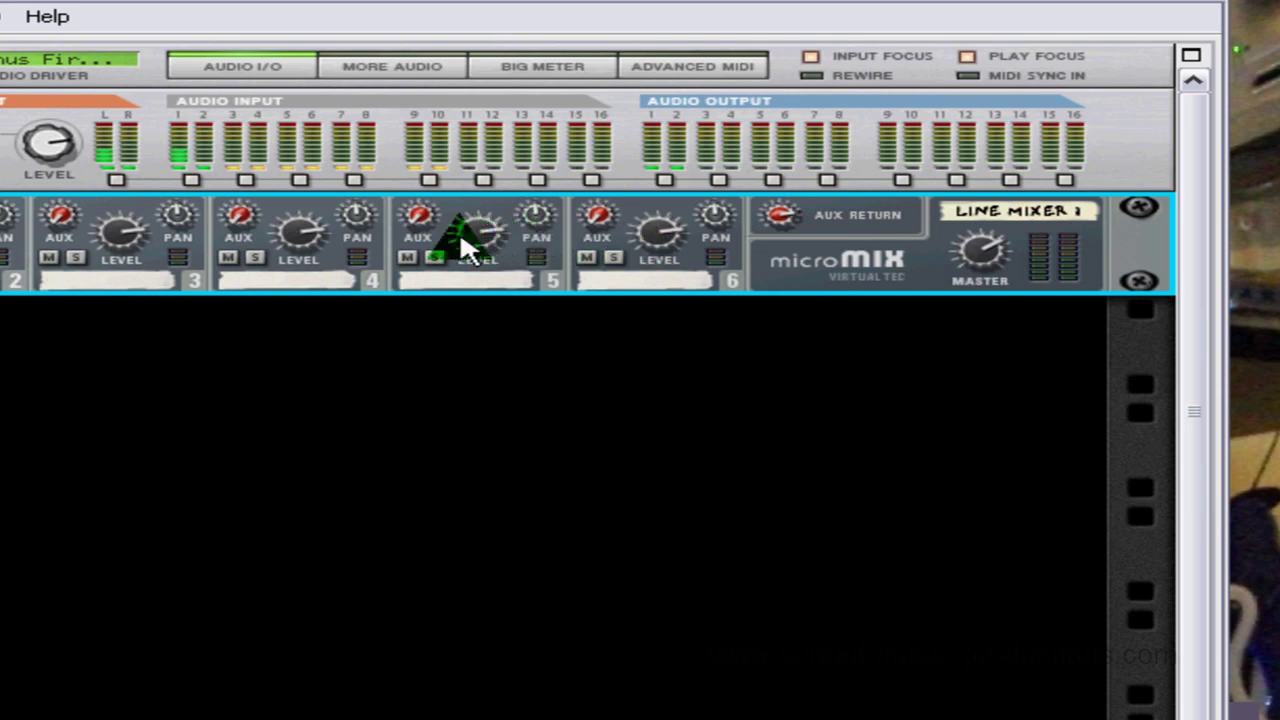
pyautogui.moveTo(474, 236)
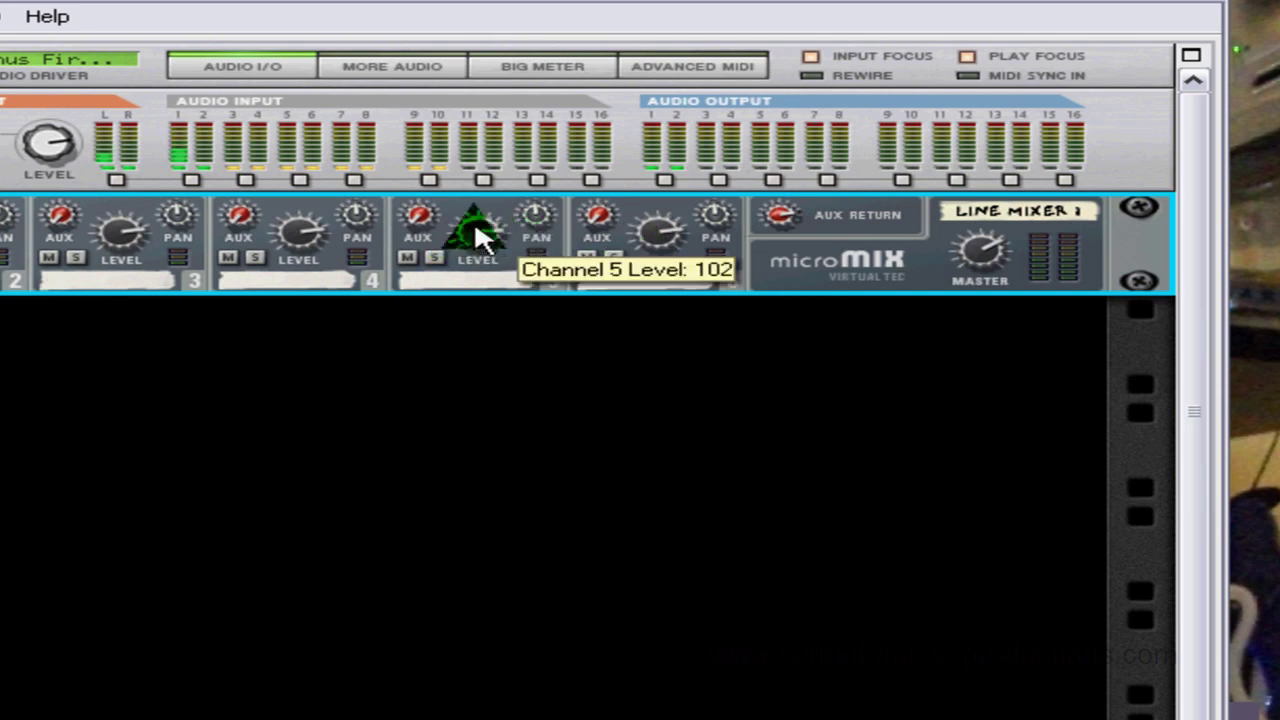
pyautogui.moveTo(478, 238); pyautogui.dragTo(466, 243)
pyautogui.click(298, 248)
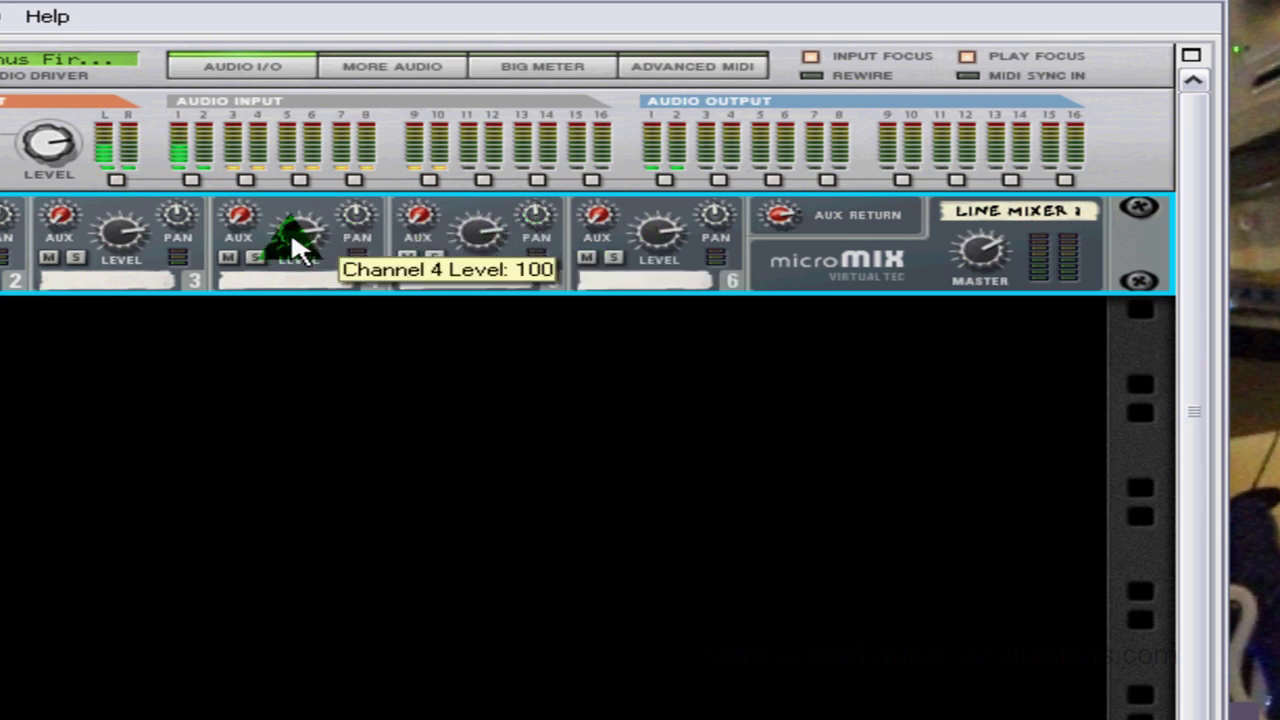
pyautogui.moveTo(292, 238)
pyautogui.mouseDown()
pyautogui.moveTo(290, 298)
pyautogui.moveTo(290, 246)
pyautogui.mouseUp()
# Open the preferences again to review the settings
pyautogui.click(94, 54)
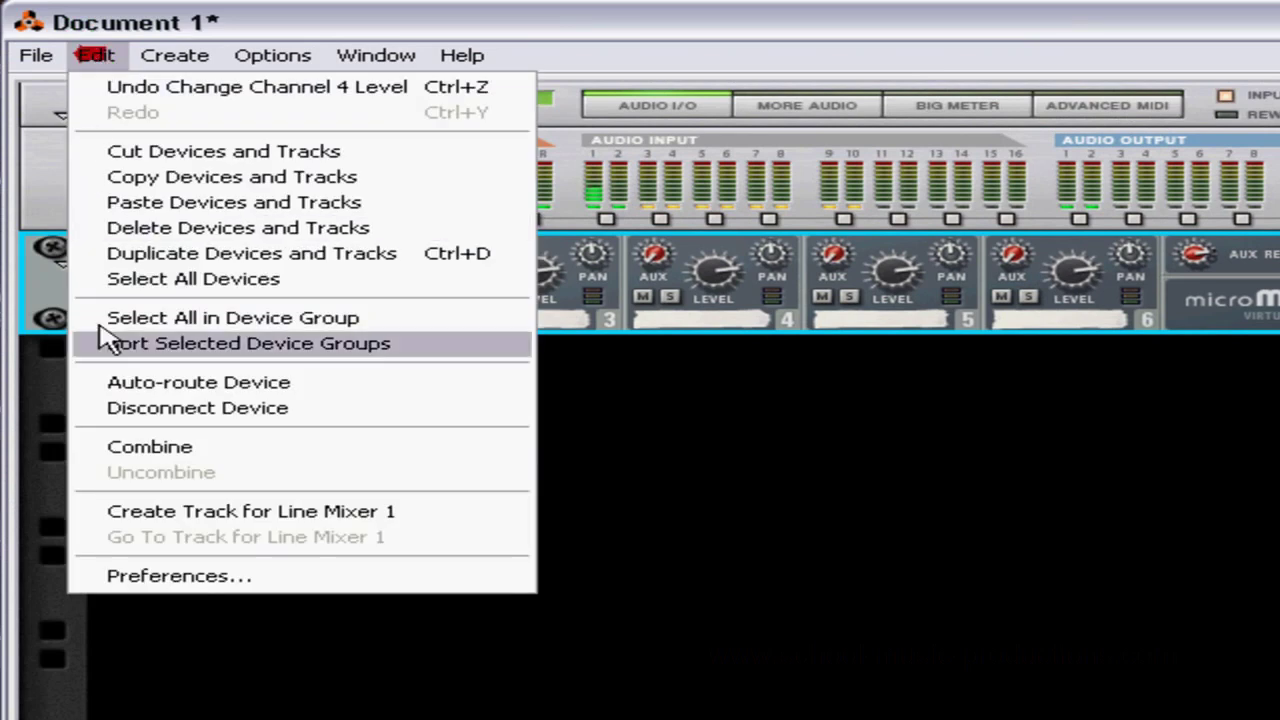
pyautogui.click(157, 578)
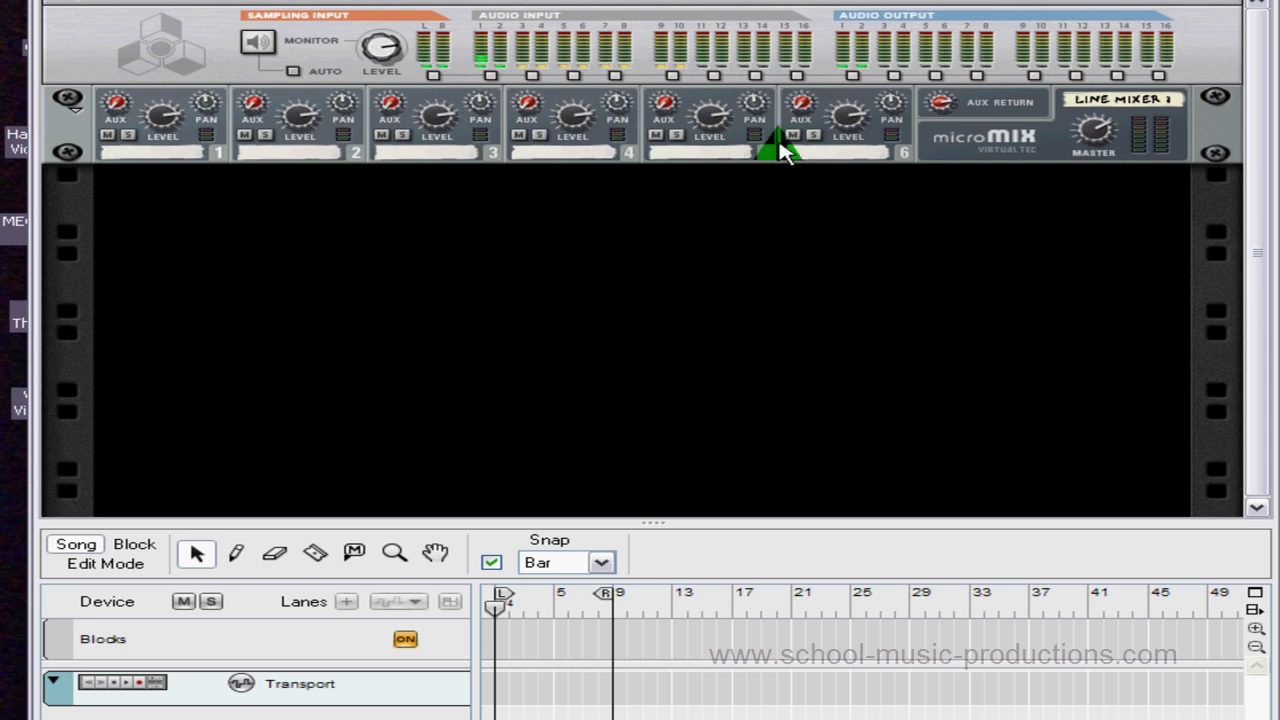
# Create an automation lane for the line mixer's channel 6 level
pyautogui.rightClick(845, 120)
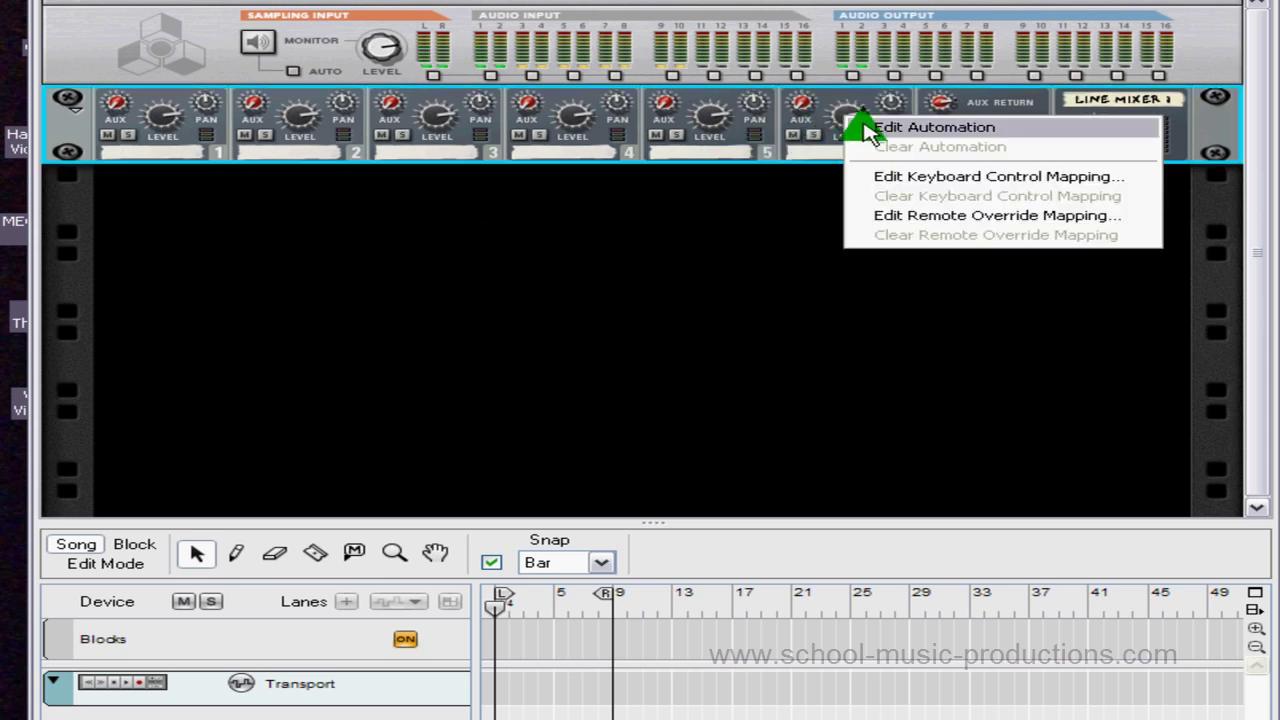
pyautogui.click(840, 116)
pyautogui.moveTo(829, 139); pyautogui.dragTo(832, 143)
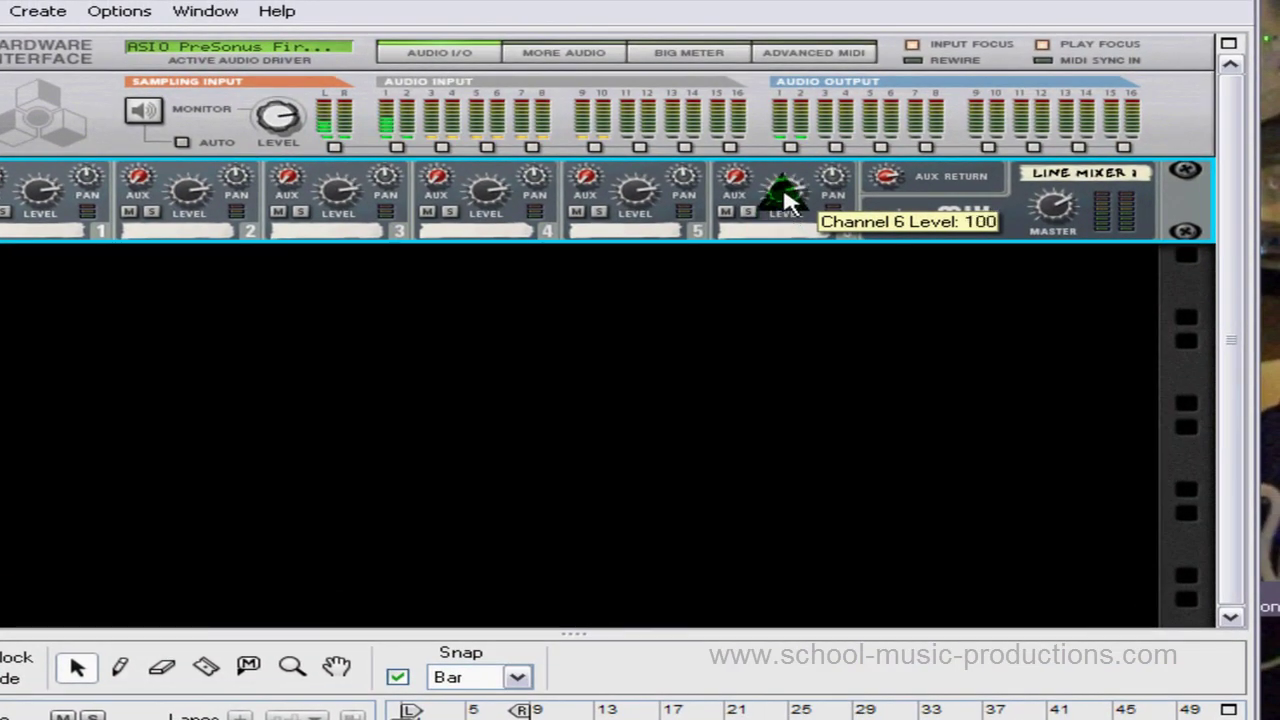
pyautogui.rightClick(784, 196)
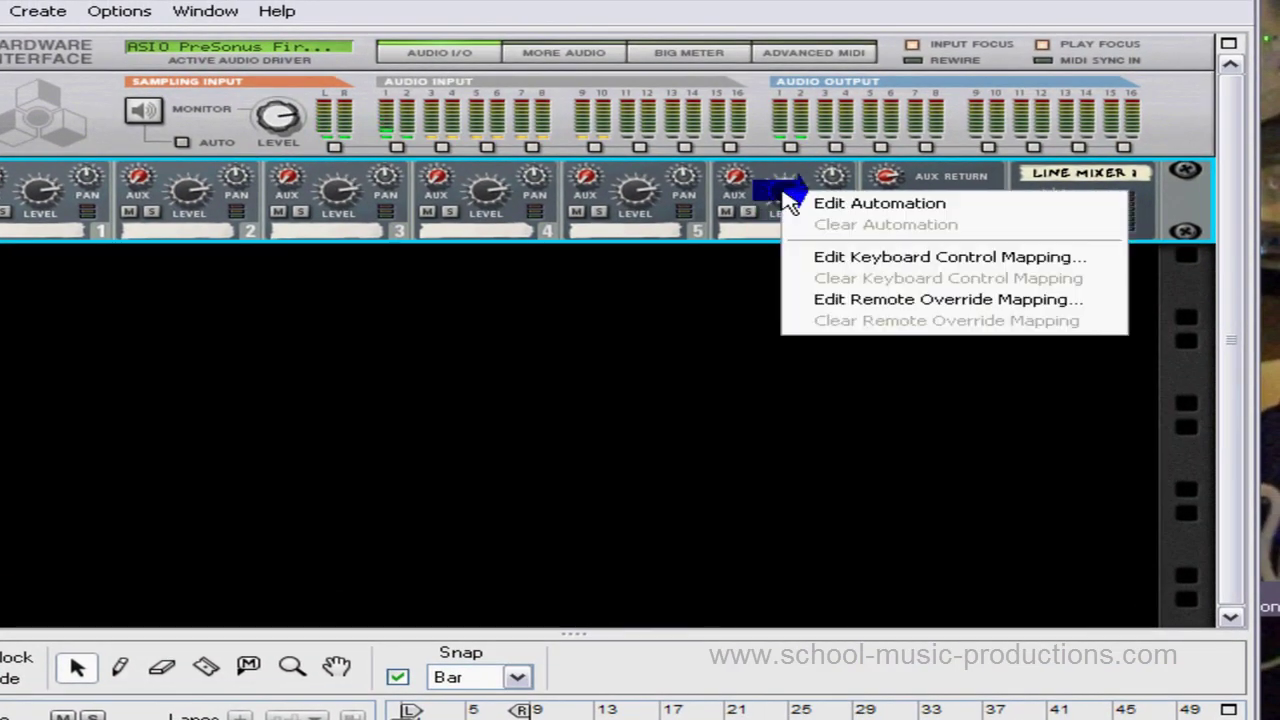
pyautogui.click(869, 207)
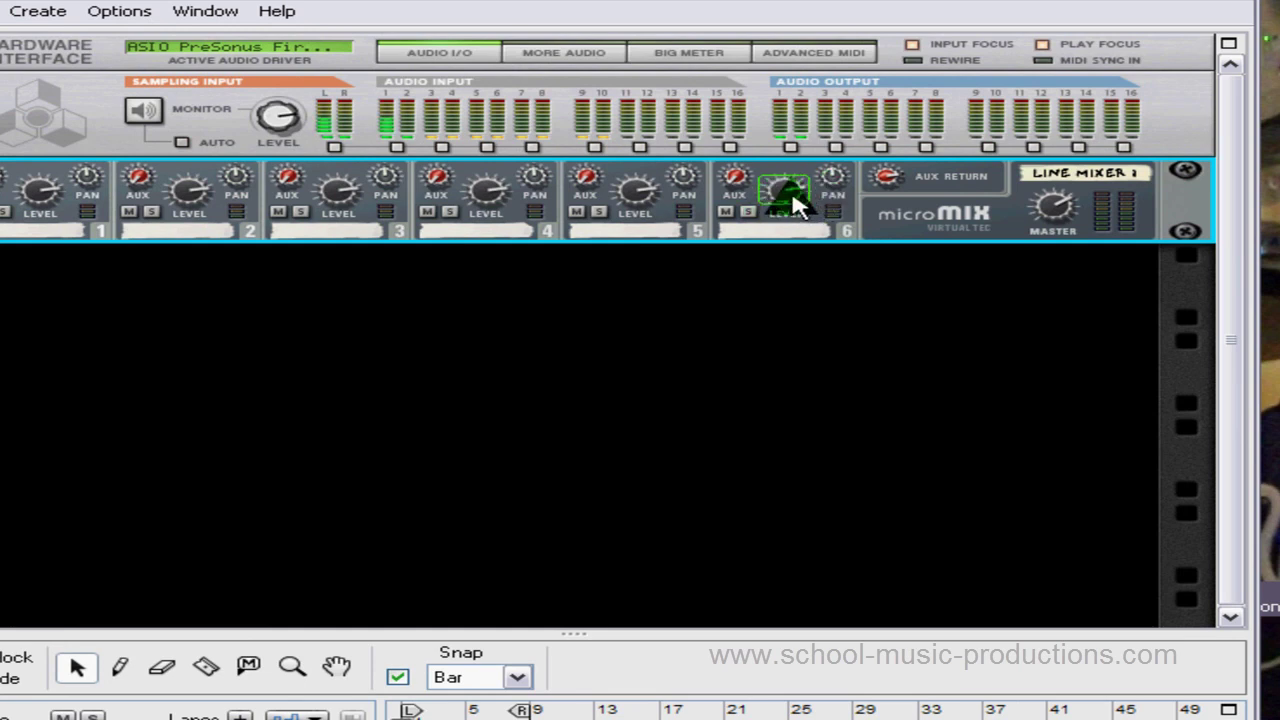
# Draw an eight-bar automation clip from bar 1 to bar 9 in the Channel 6 Level lane
pyautogui.moveTo(793, 204)
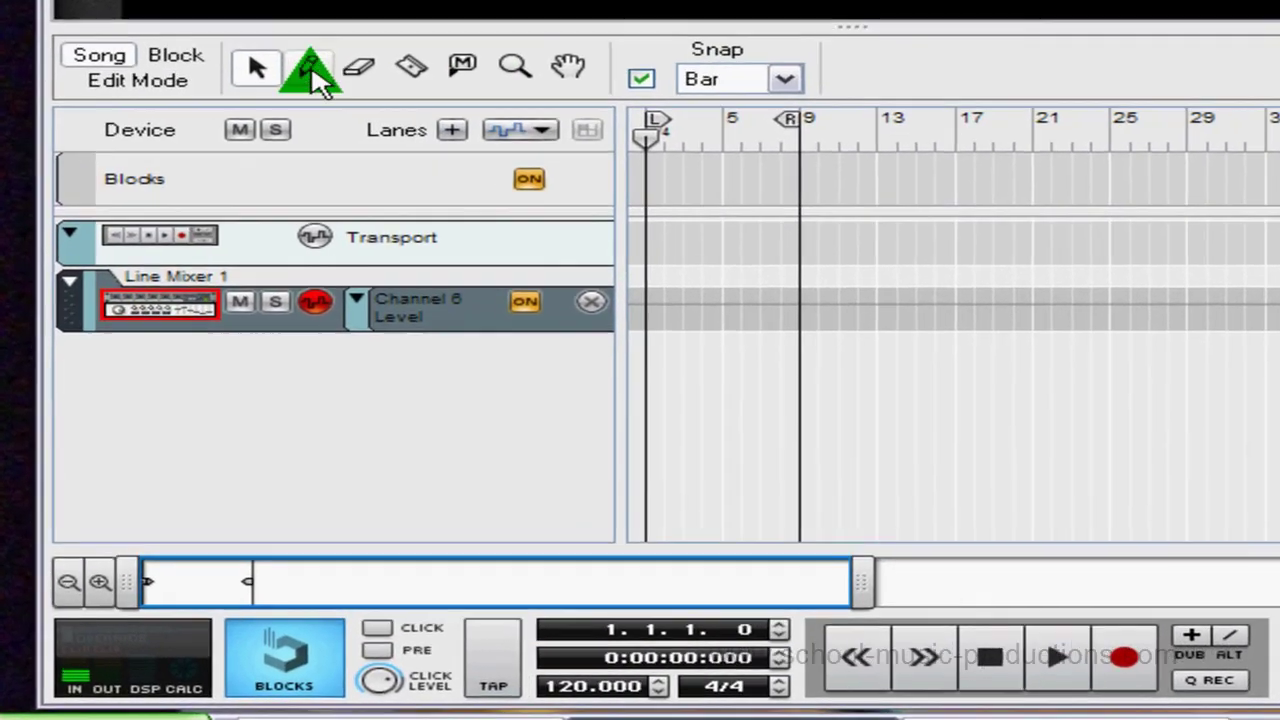
pyautogui.click(235, 220)
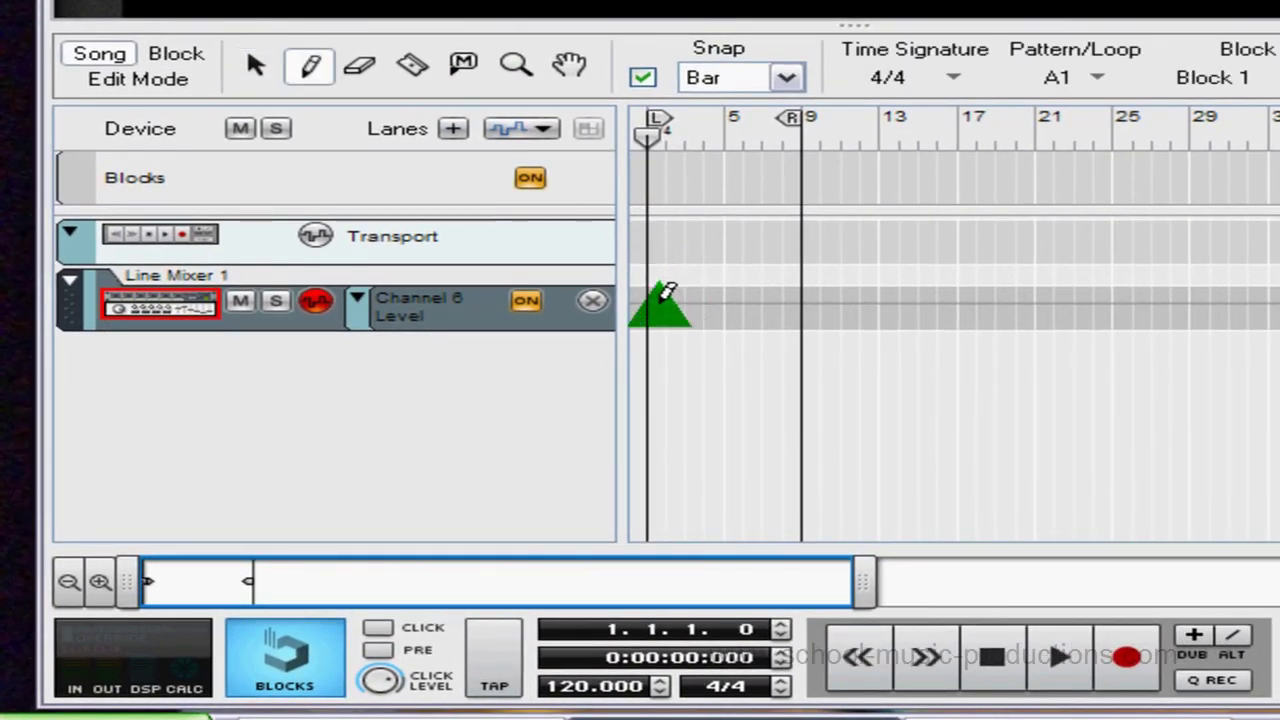
pyautogui.moveTo(658, 290); pyautogui.dragTo(800, 288)
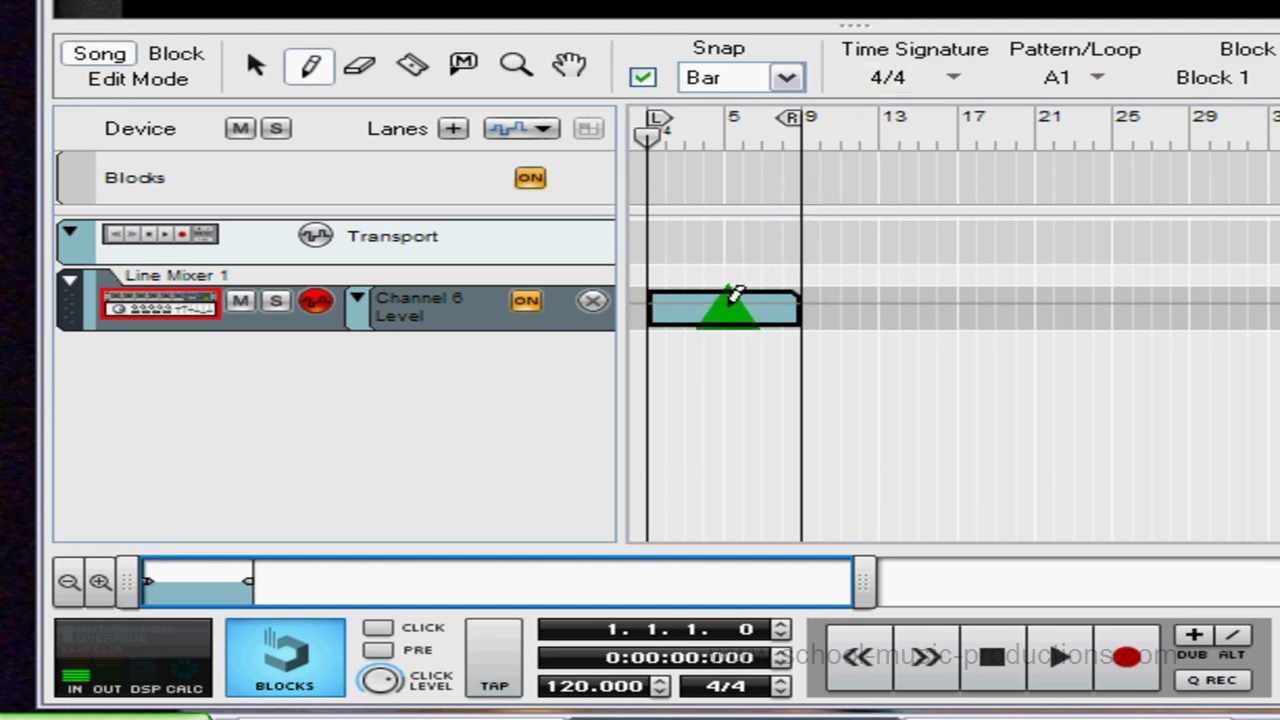
# Open the Channel 6 Level clip and draw three automation points, rising to a peak near bar 5 and falling by about bar 7
pyautogui.click(256, 68)
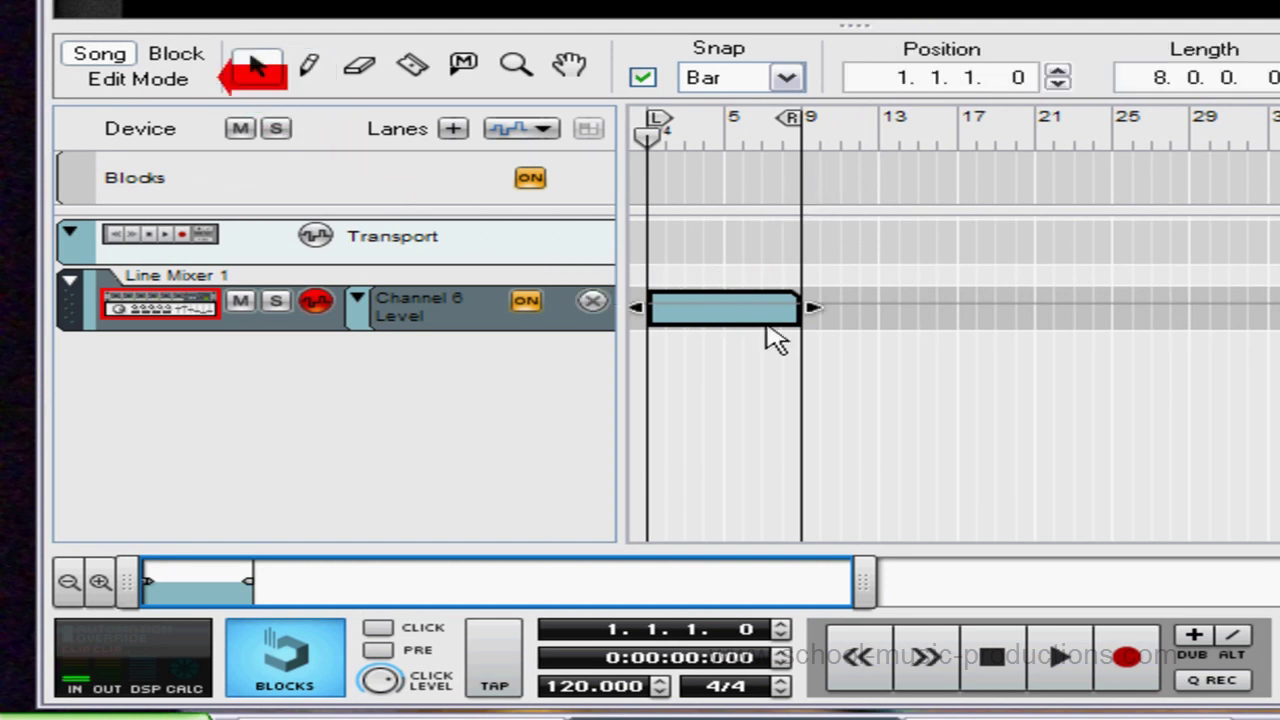
pyautogui.doubleClick(733, 305)
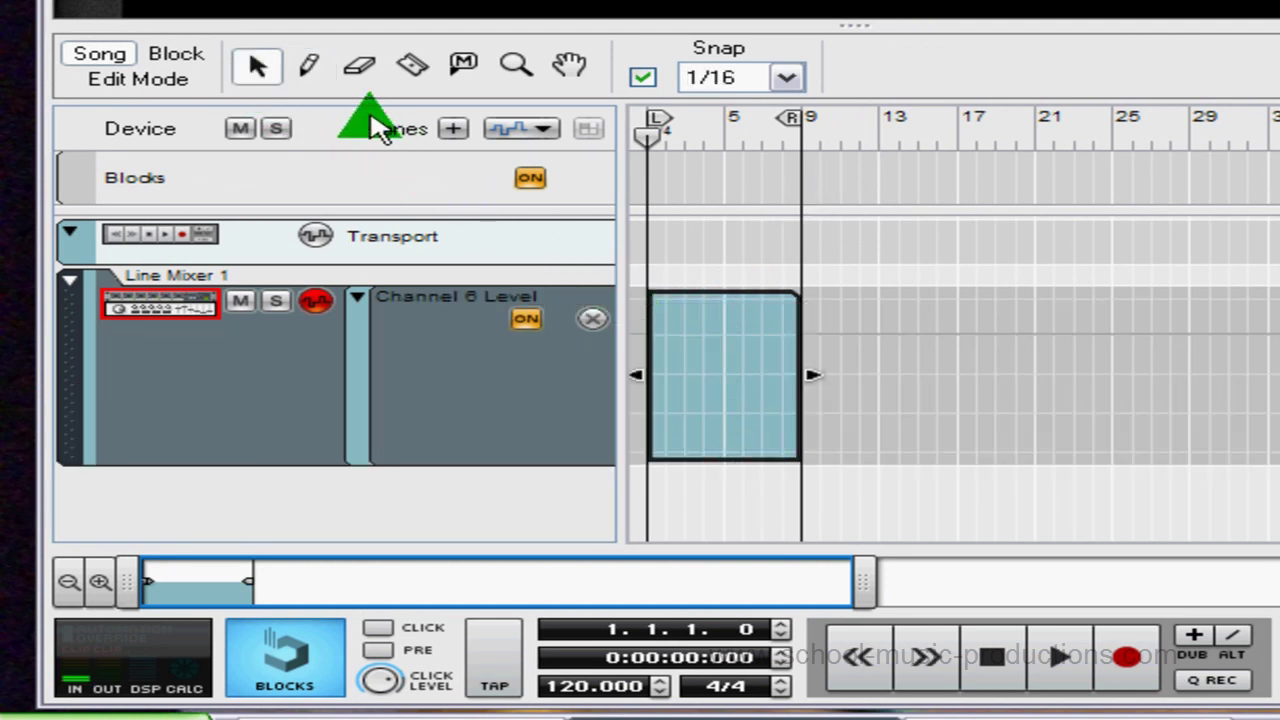
pyautogui.click(309, 65)
pyautogui.moveTo(662, 380)
pyautogui.mouseDown()
pyautogui.moveTo(723, 329)
pyautogui.moveTo(749, 337)
pyautogui.moveTo(772, 398)
pyautogui.mouseUp()
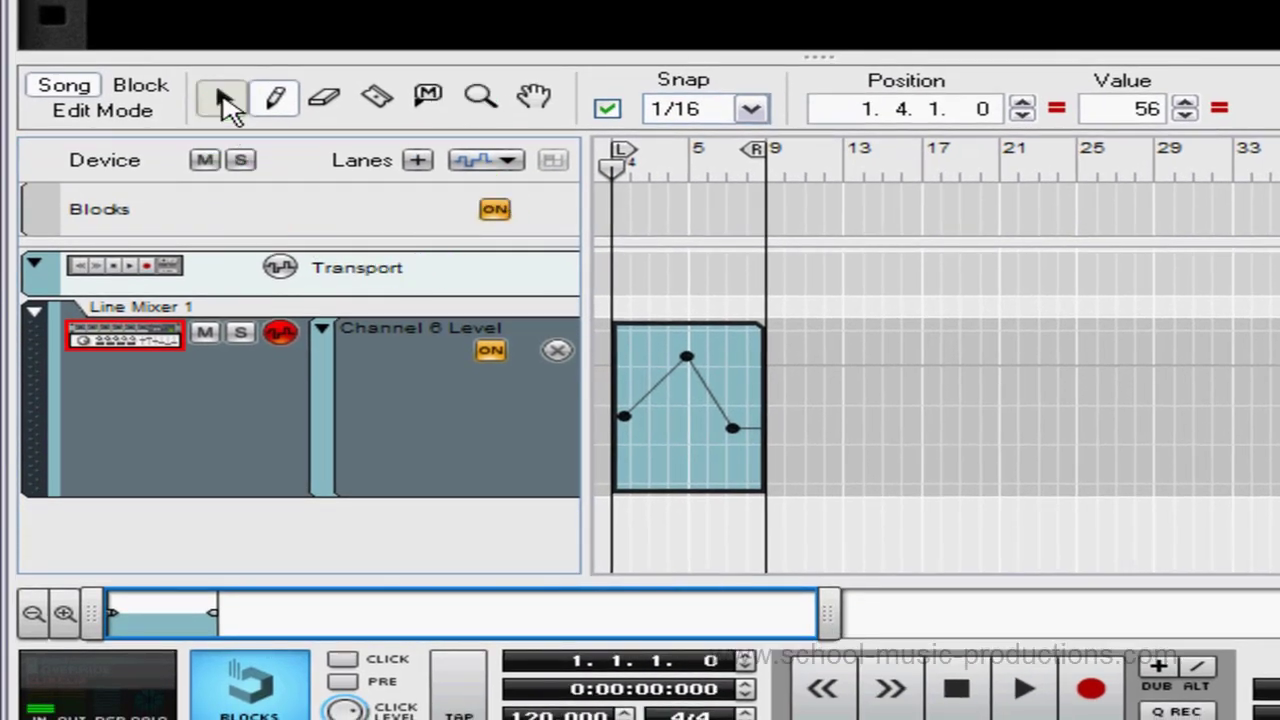
pyautogui.click(226, 102)
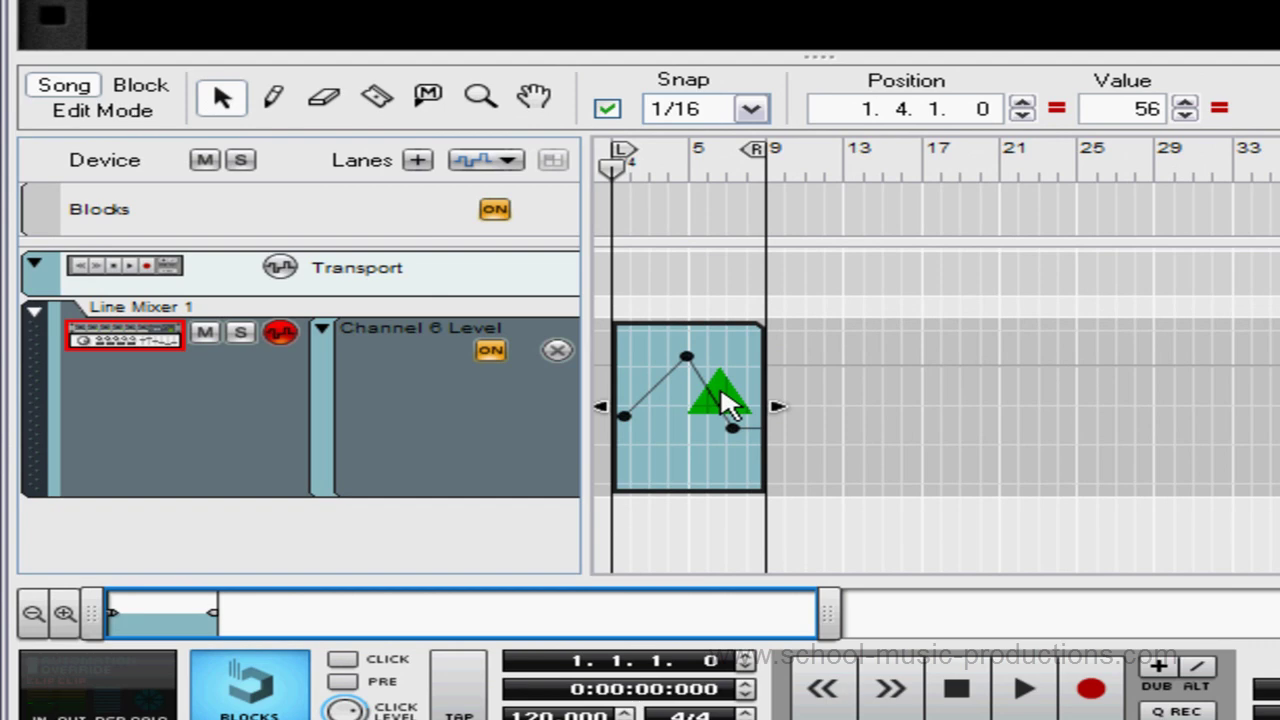
# Play back the song and turn the automated channel 6 level knob by hand
pyautogui.press('space')
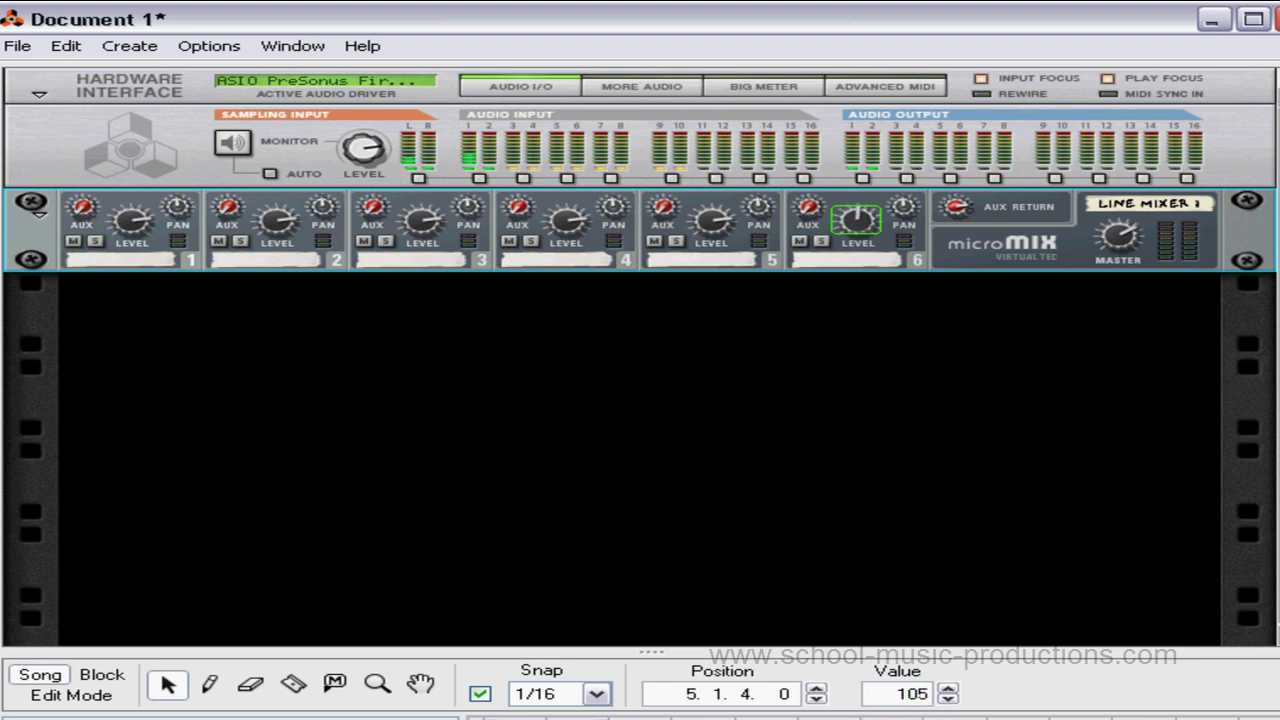
pyautogui.moveTo(856, 222); pyautogui.dragTo(856, 232)
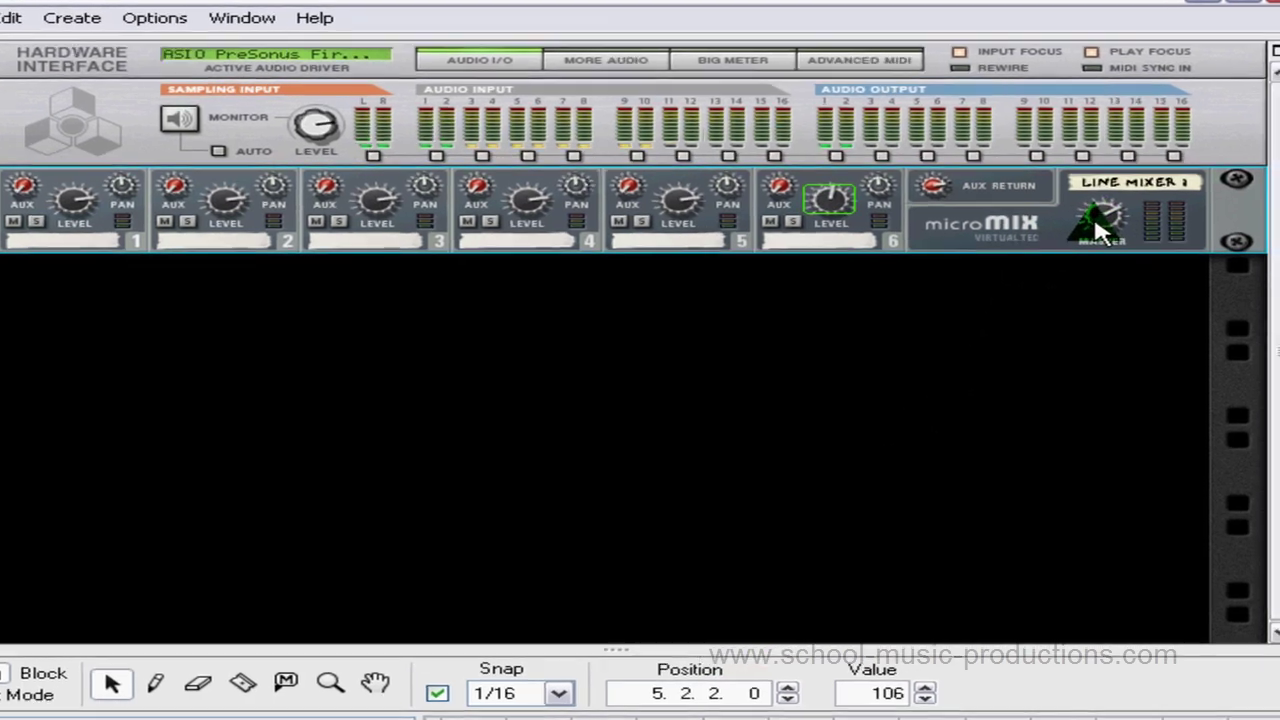
# Try the line mixer's master level knob and read its value
pyautogui.moveTo(1114, 240)
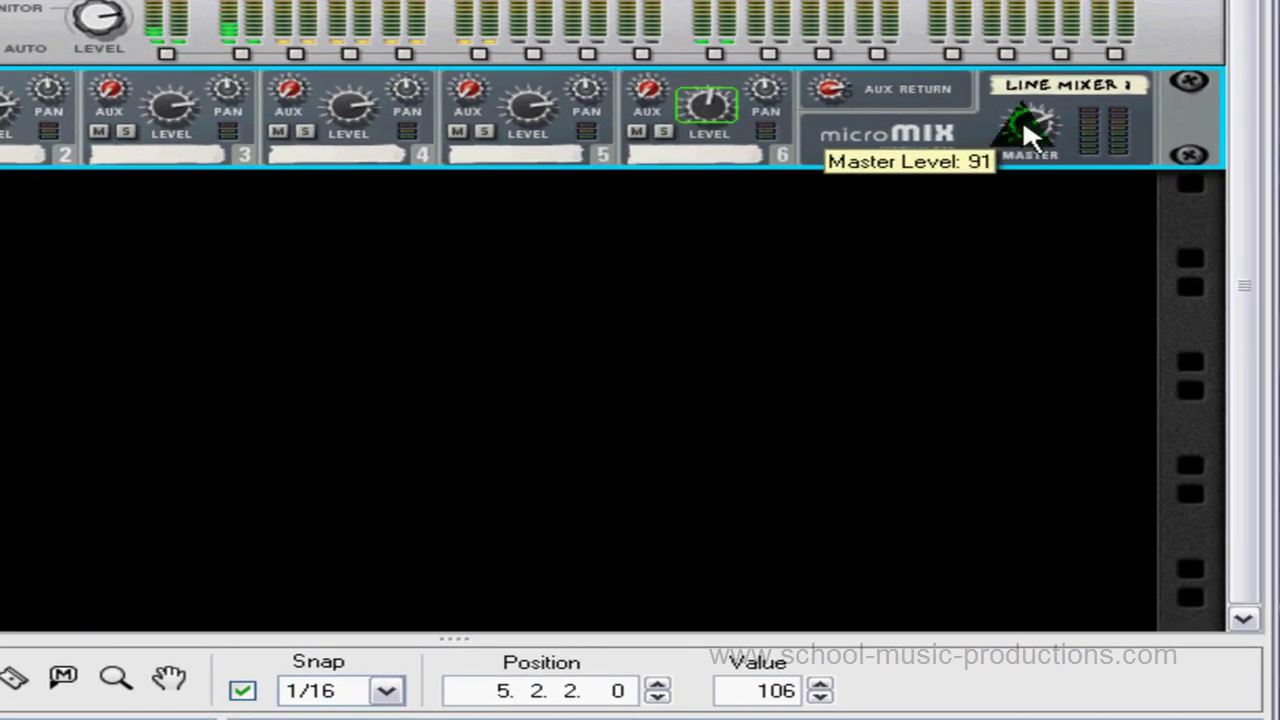
pyautogui.moveTo(1033, 110); pyautogui.dragTo(824, 300)
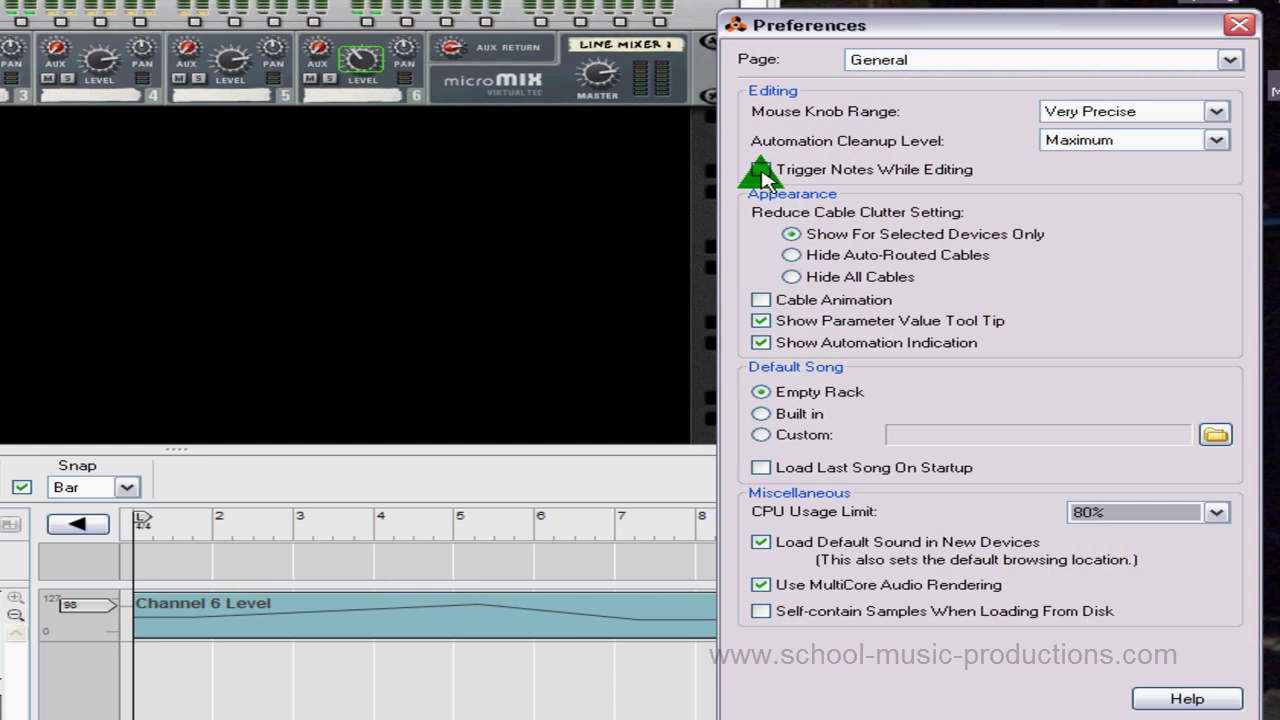
# Turn on Trigger Notes While Editing in the General preferences and add a SubTractor Analog Synthesizer to the rack
pyautogui.click(761, 170)
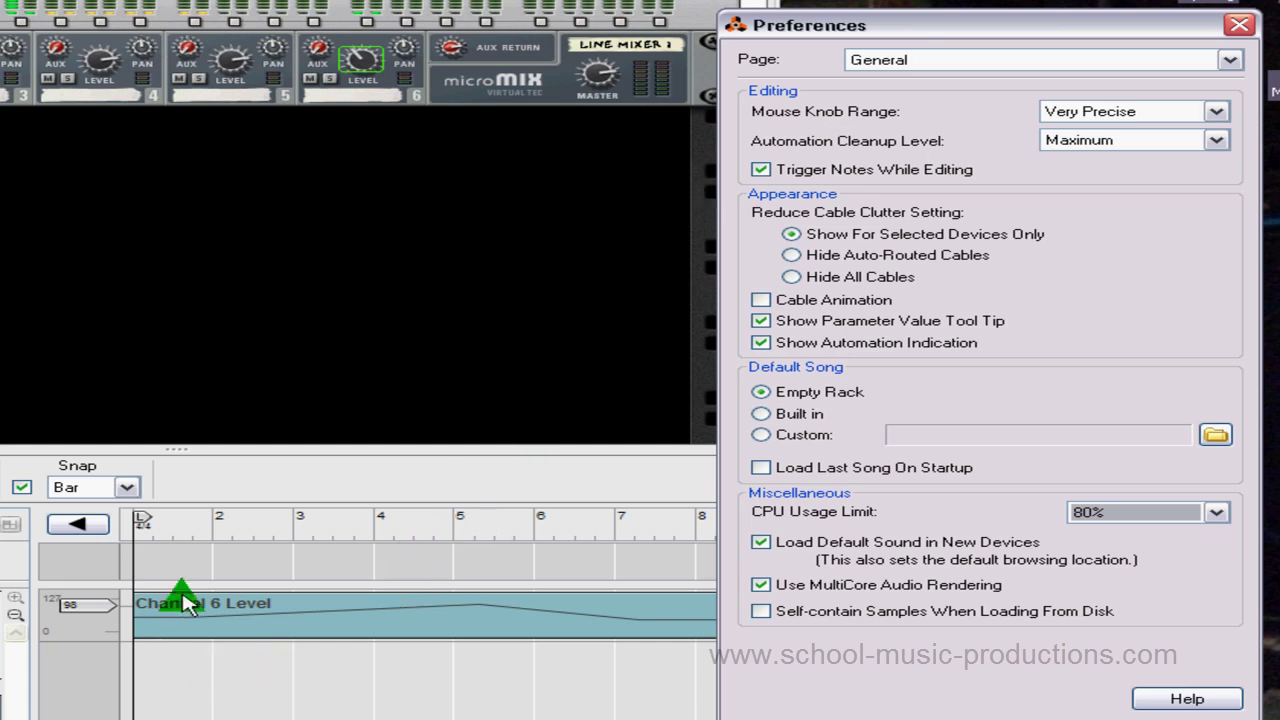
pyautogui.rightClick(160, 217)
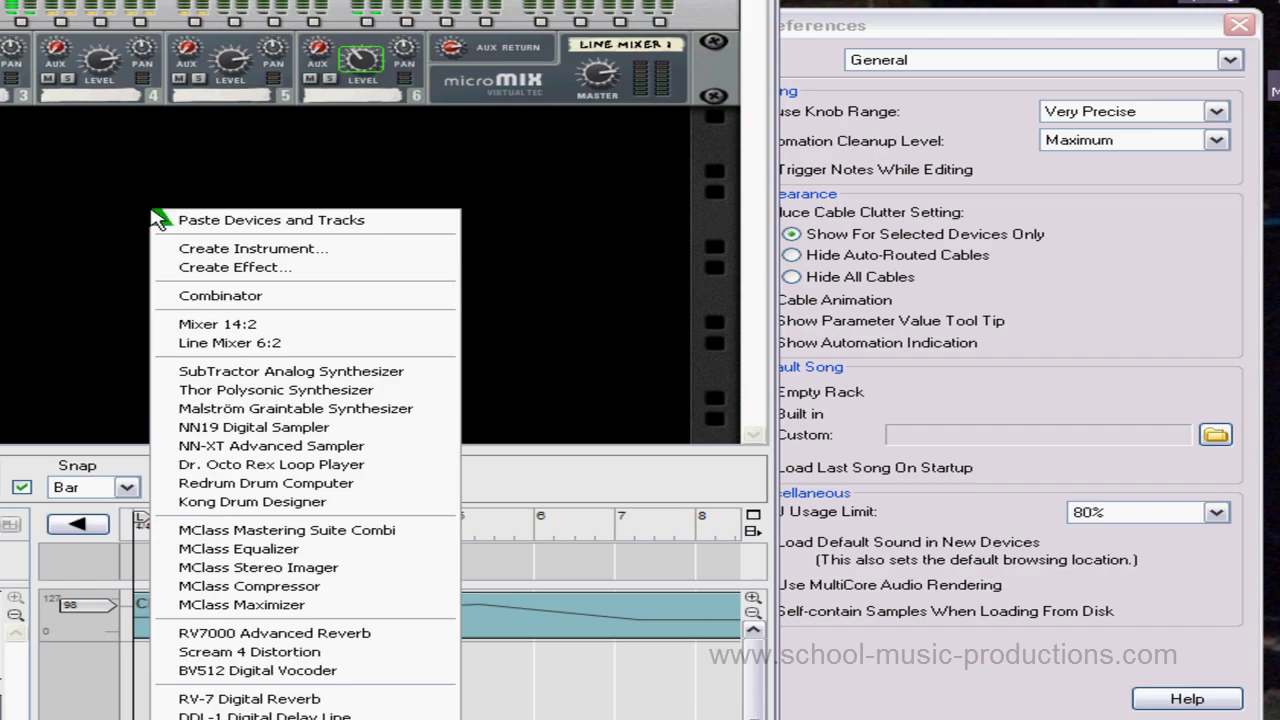
pyautogui.click(285, 371)
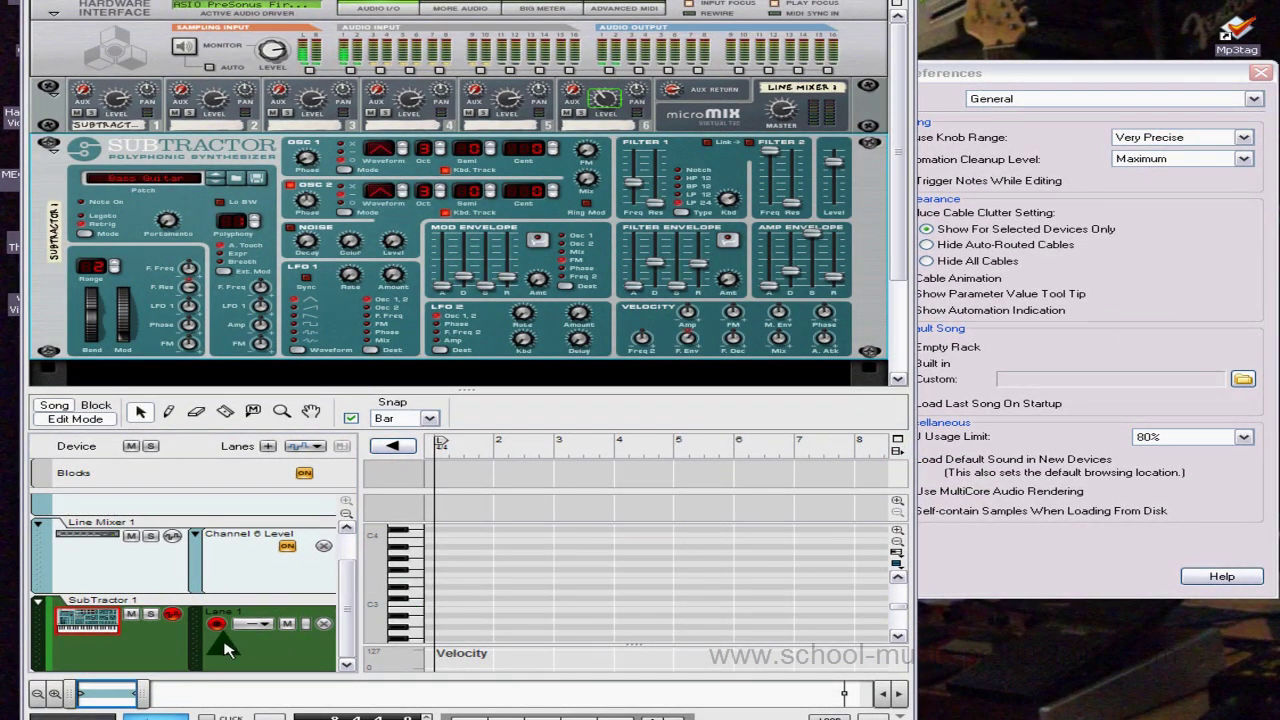
# Show the SubTractor lane in edit mode and audition notes on its piano keys around C5
pyautogui.scroll(-3, 895, 612)
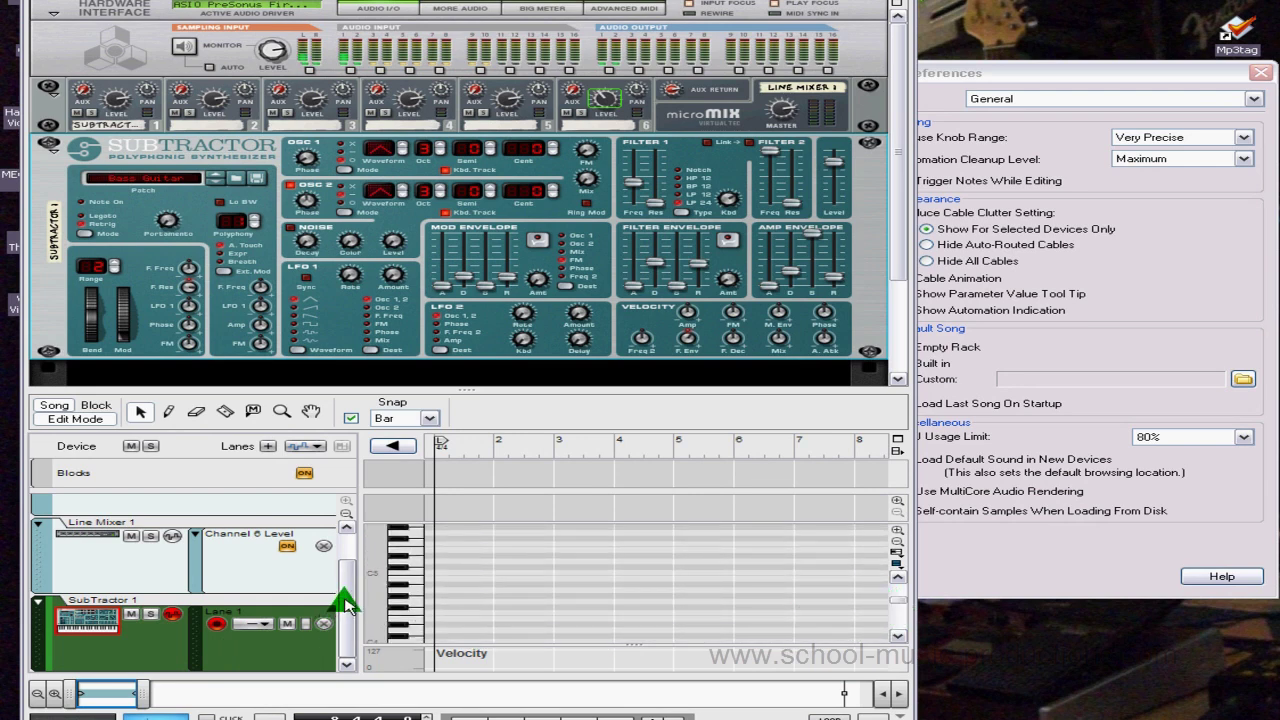
pyautogui.scroll(1, 335, 615)
pyautogui.scroll(-1, 336, 625)
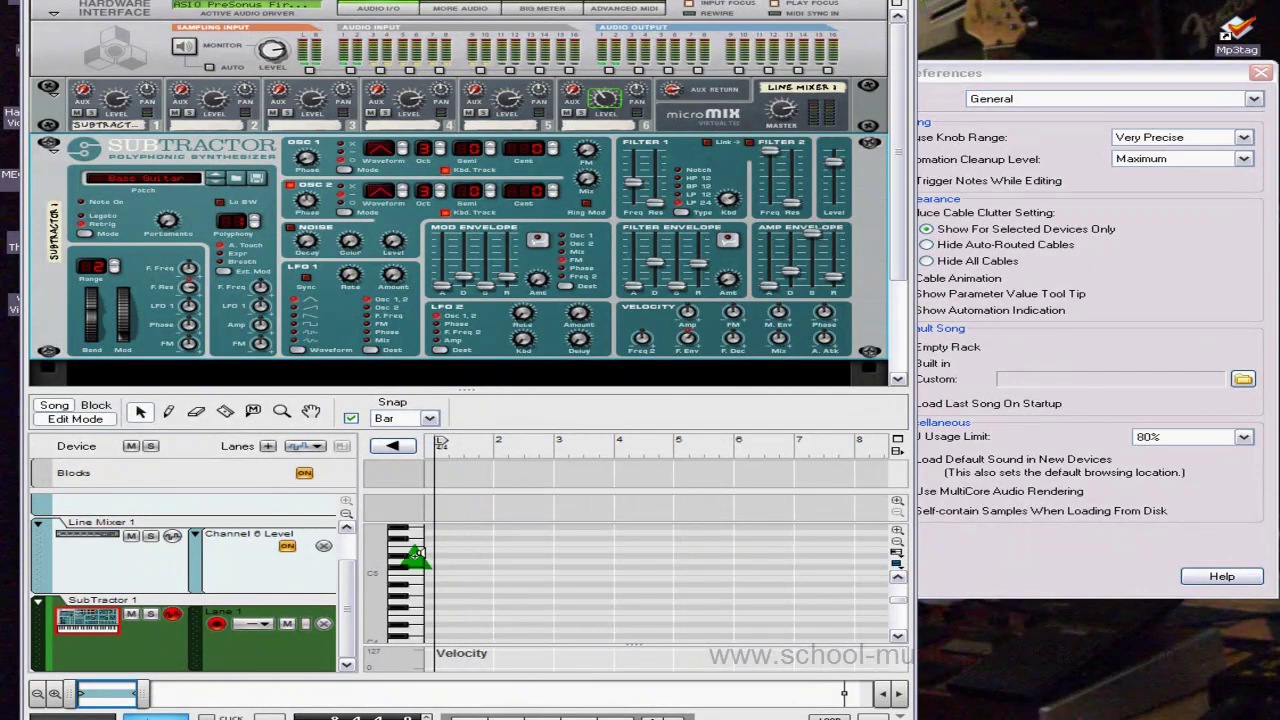
pyautogui.click(72, 420)
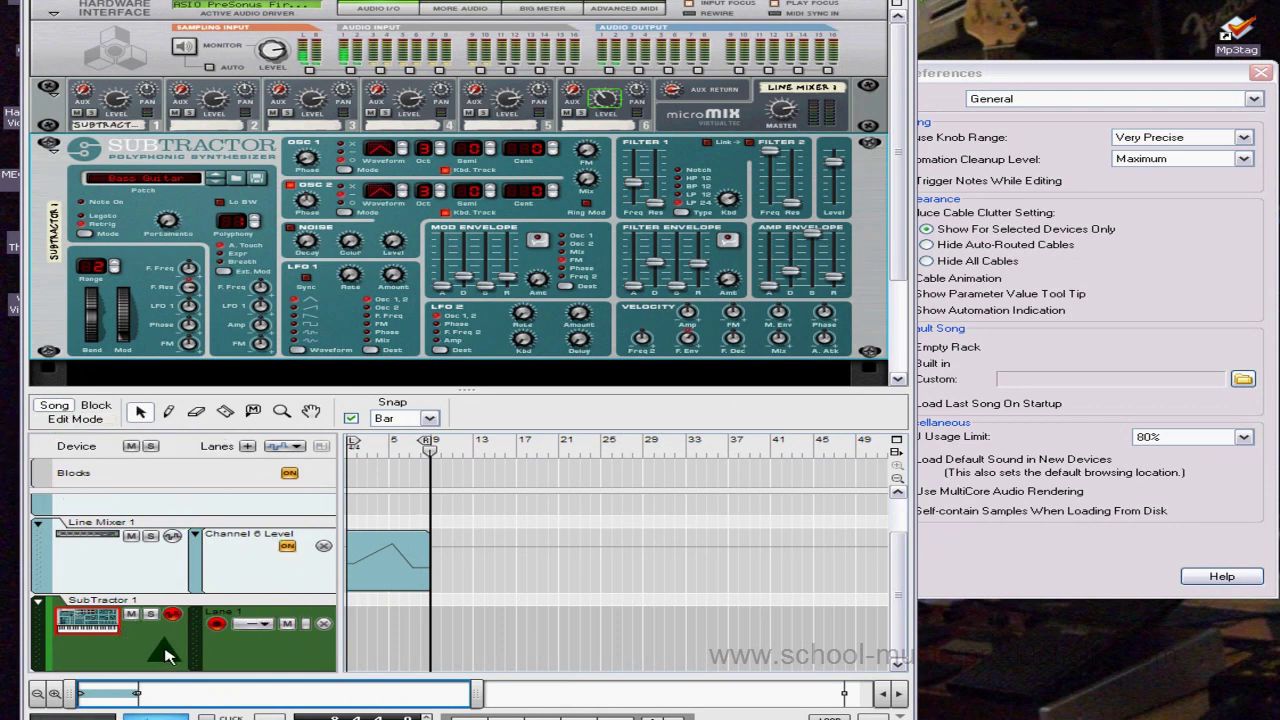
pyautogui.click(76, 420)
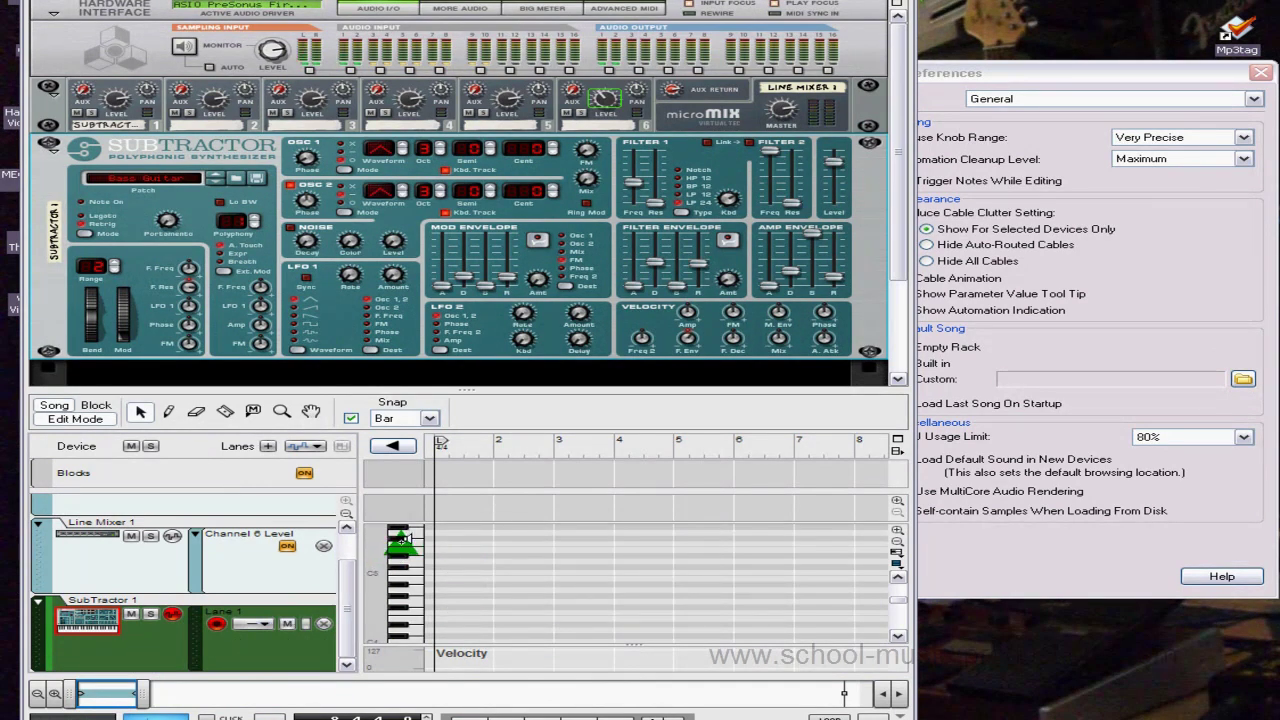
pyautogui.moveTo(410, 540); pyautogui.dragTo(425, 590)
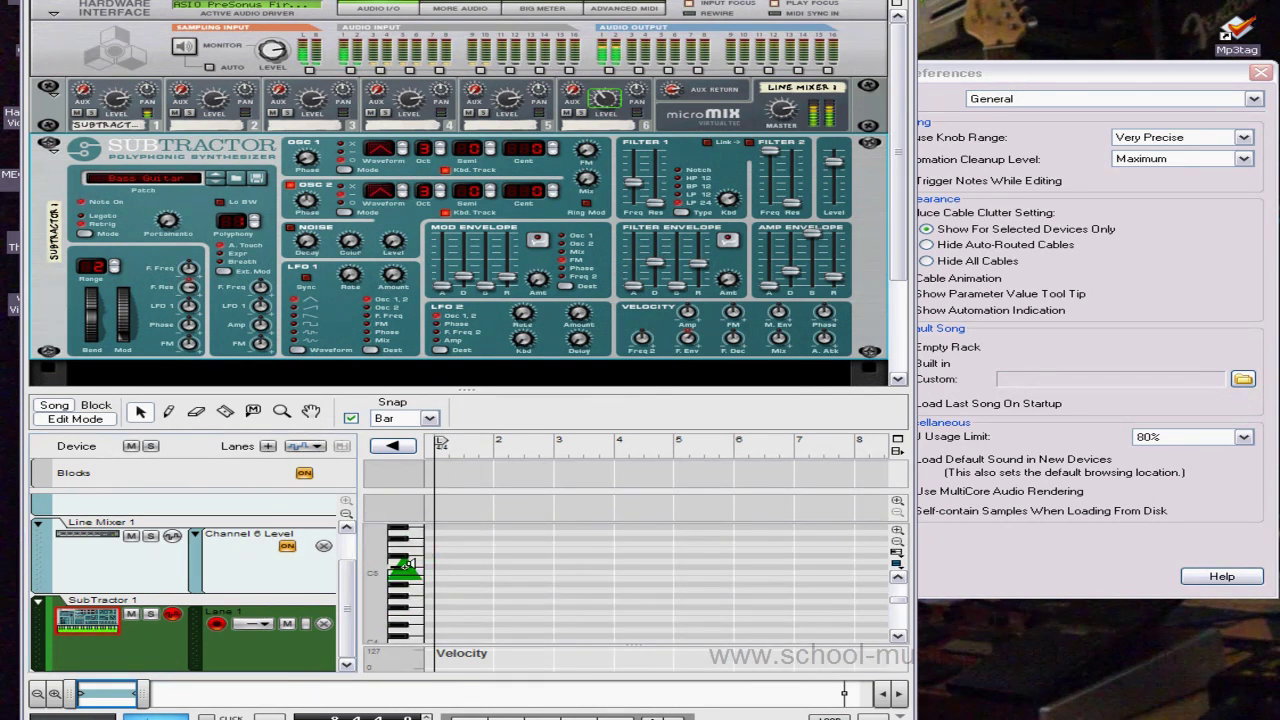
# Draw a D 5 note 2.3.0.0 long from bar 1 in the SubTractor lane and move it down to E 3 at 1.2.1.0
pyautogui.click(171, 413)
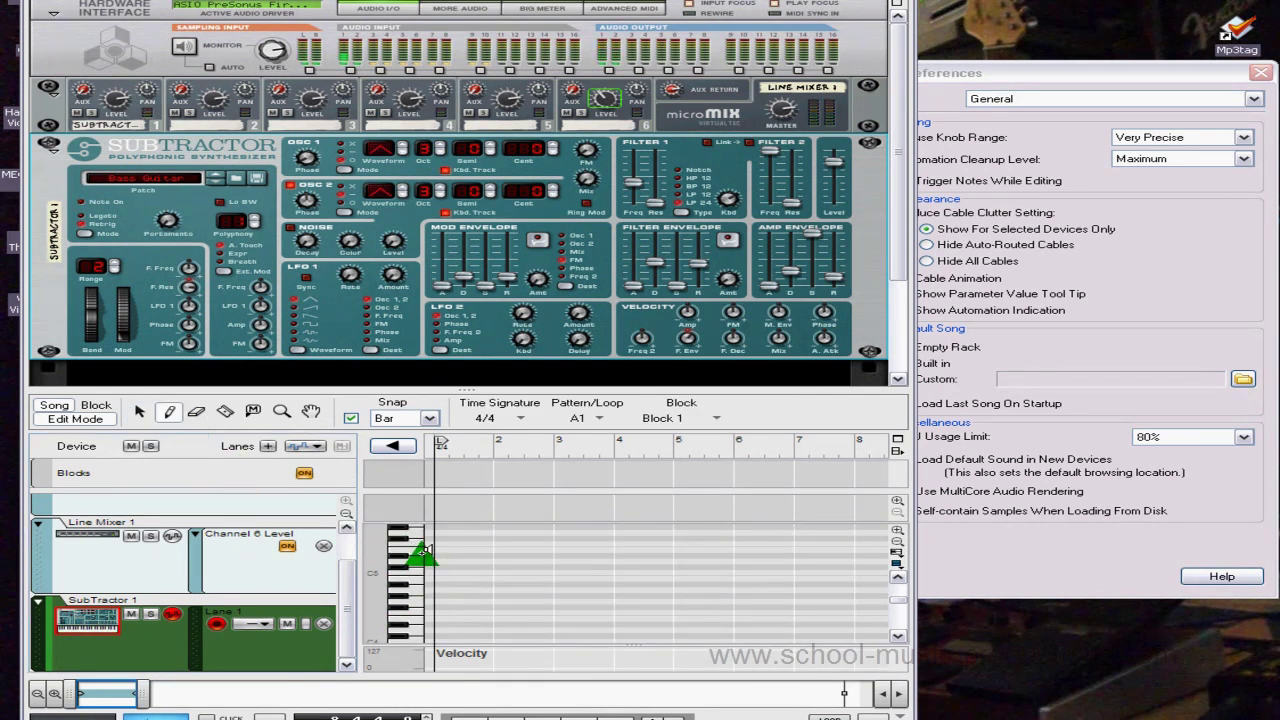
pyautogui.moveTo(433, 551); pyautogui.dragTo(592, 551)
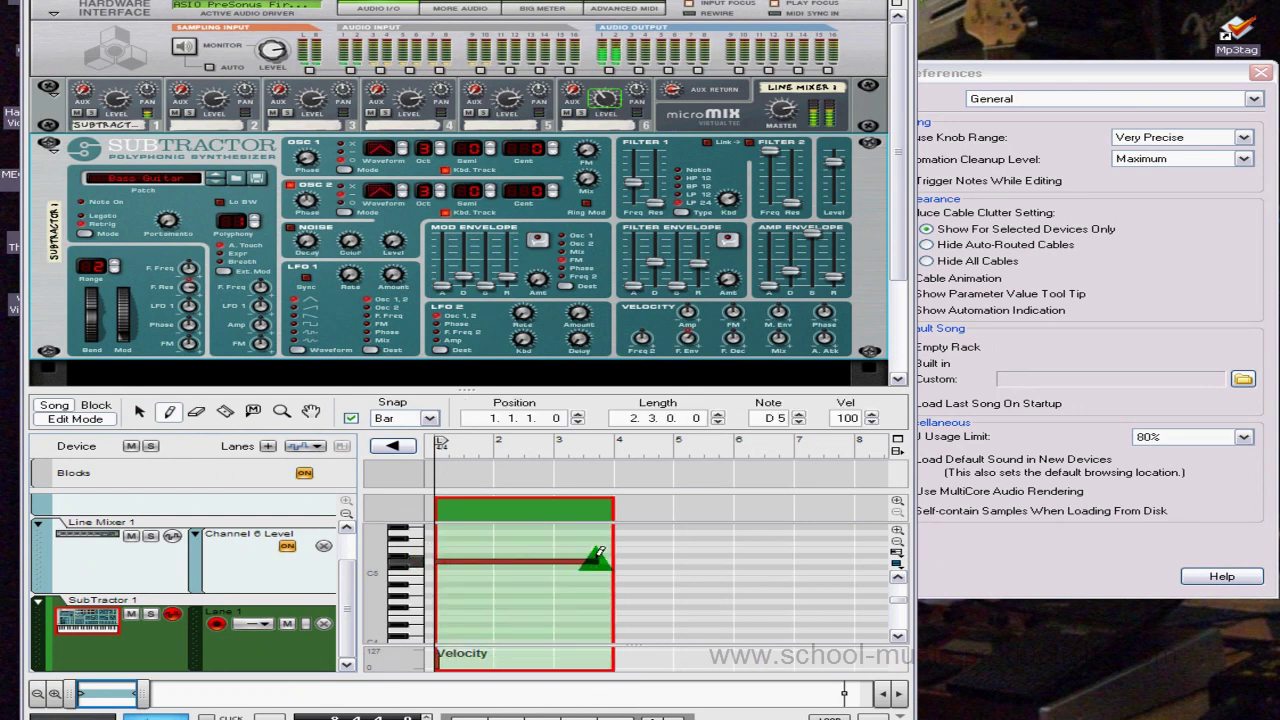
pyautogui.click(141, 413)
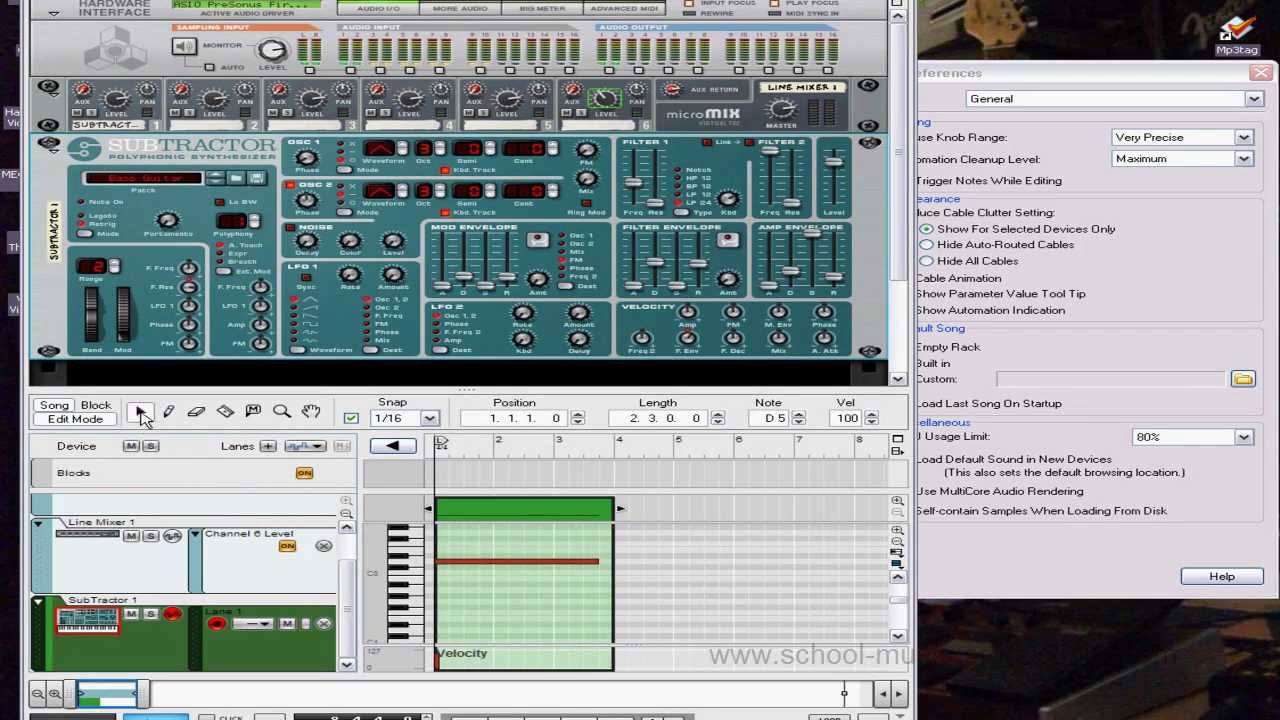
pyautogui.click(478, 590)
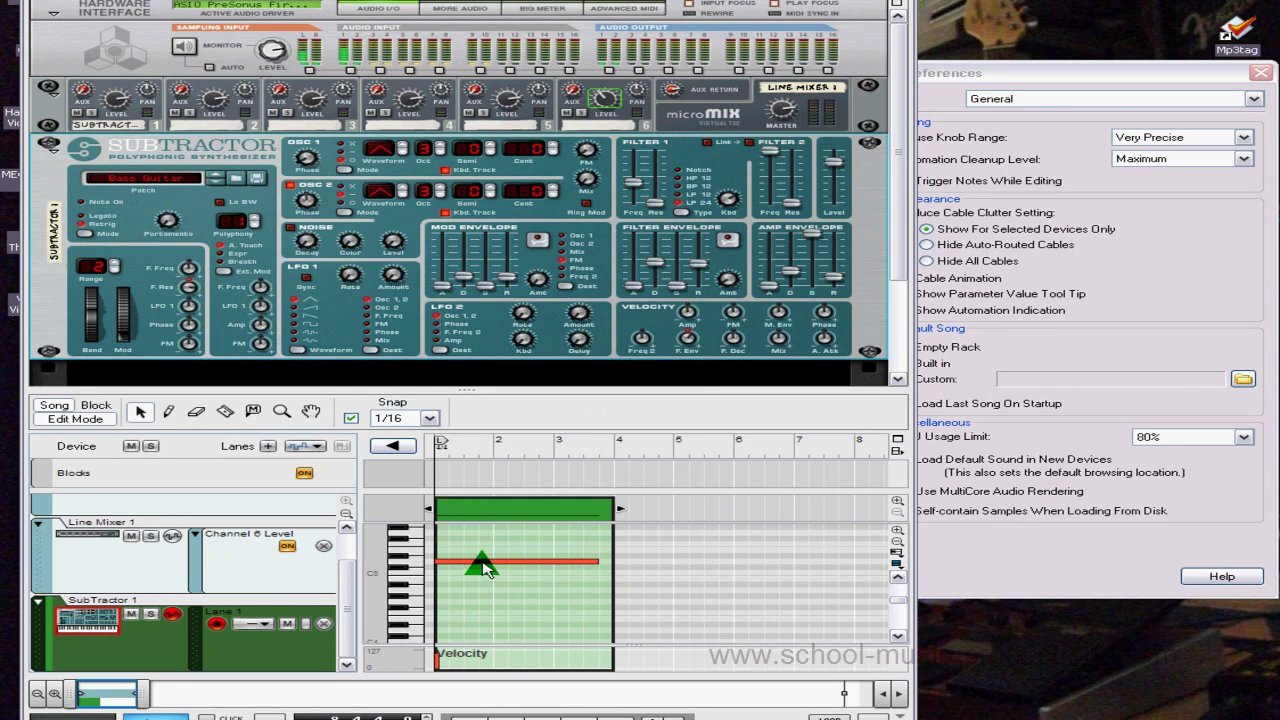
pyautogui.moveTo(483, 568); pyautogui.dragTo(491, 617)
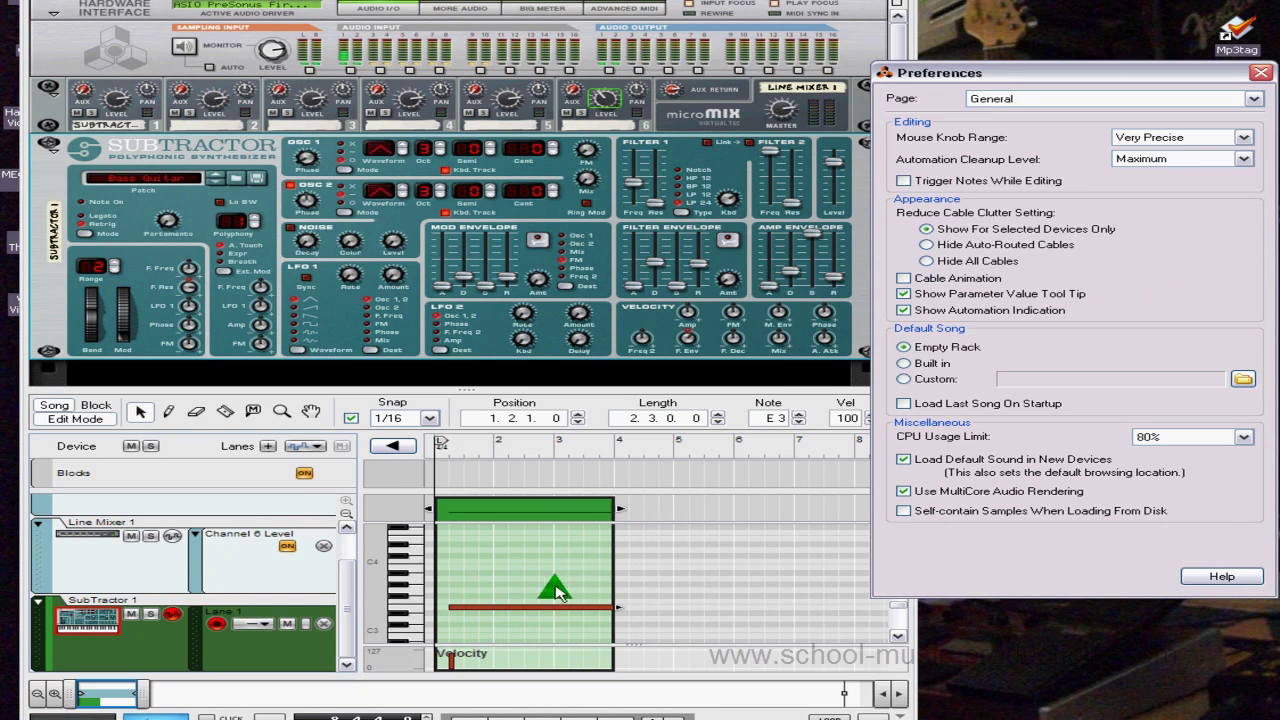
# With Trigger Notes While Editing off, compare auditioning the piano keys with moving the note to D 4 and down to C 3
pyautogui.moveTo(513, 608); pyautogui.dragTo(538, 545)
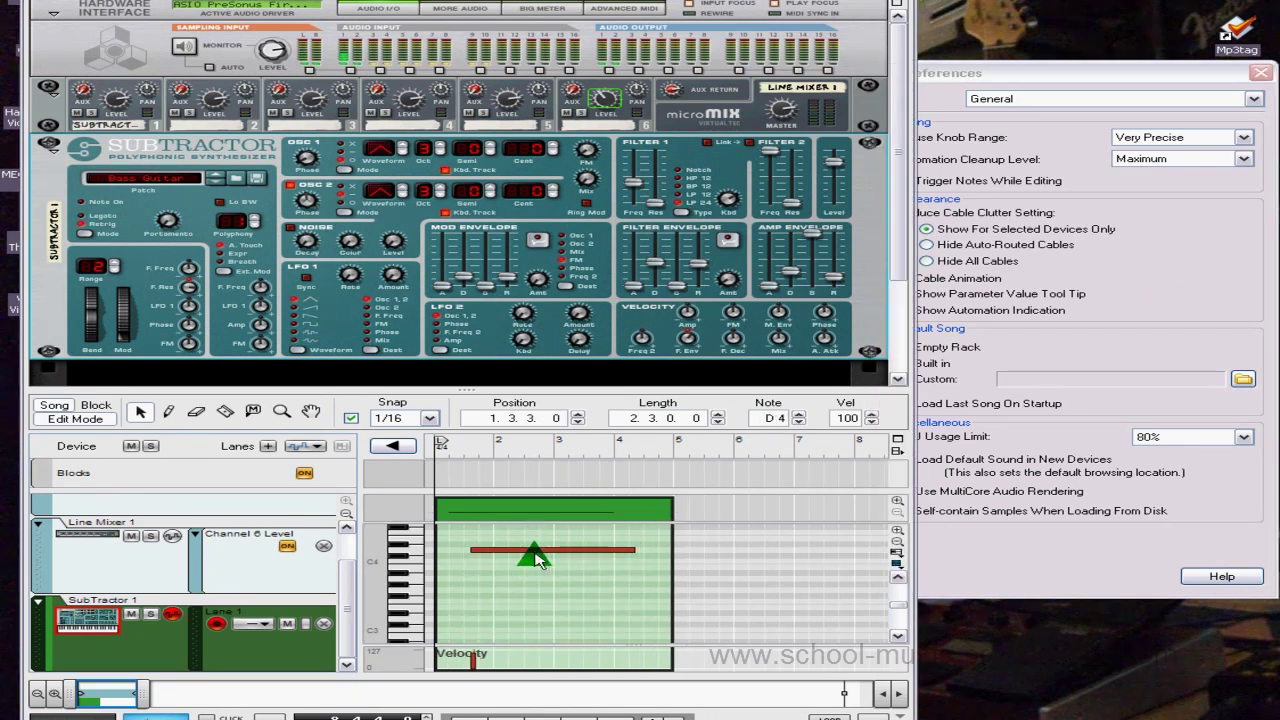
pyautogui.click(420, 565)
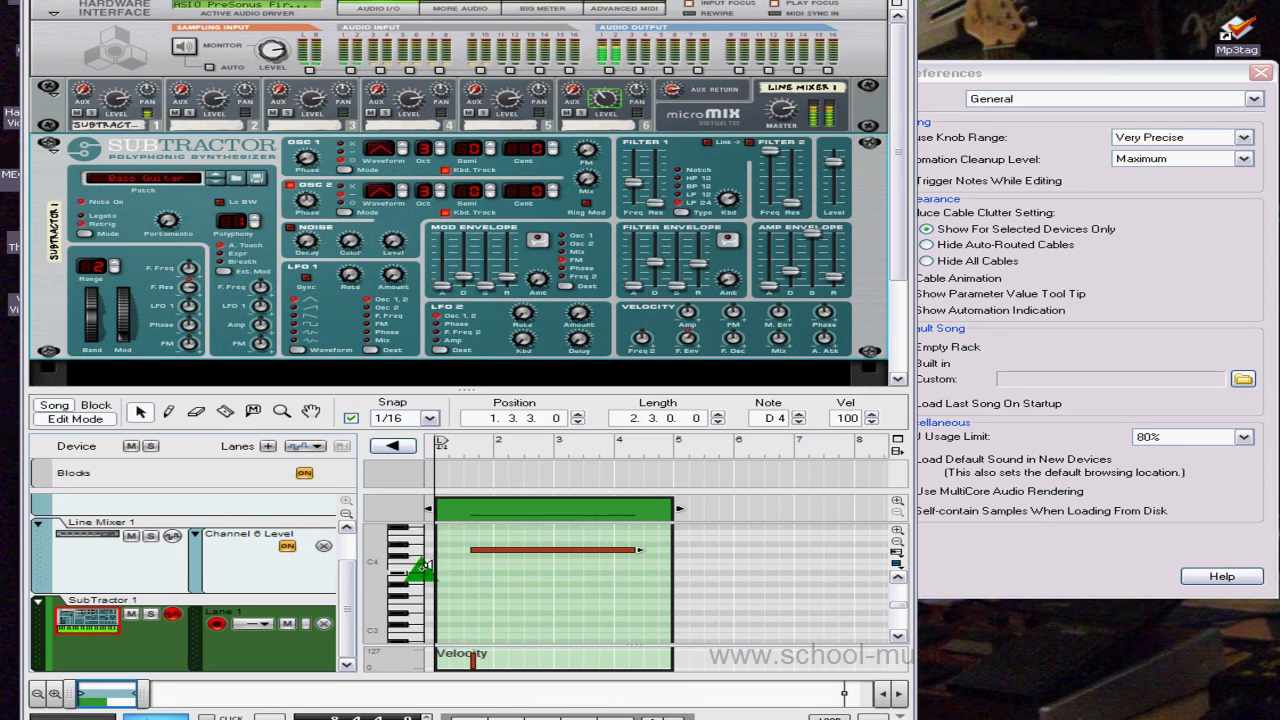
pyautogui.moveTo(422, 583); pyautogui.dragTo(420, 633)
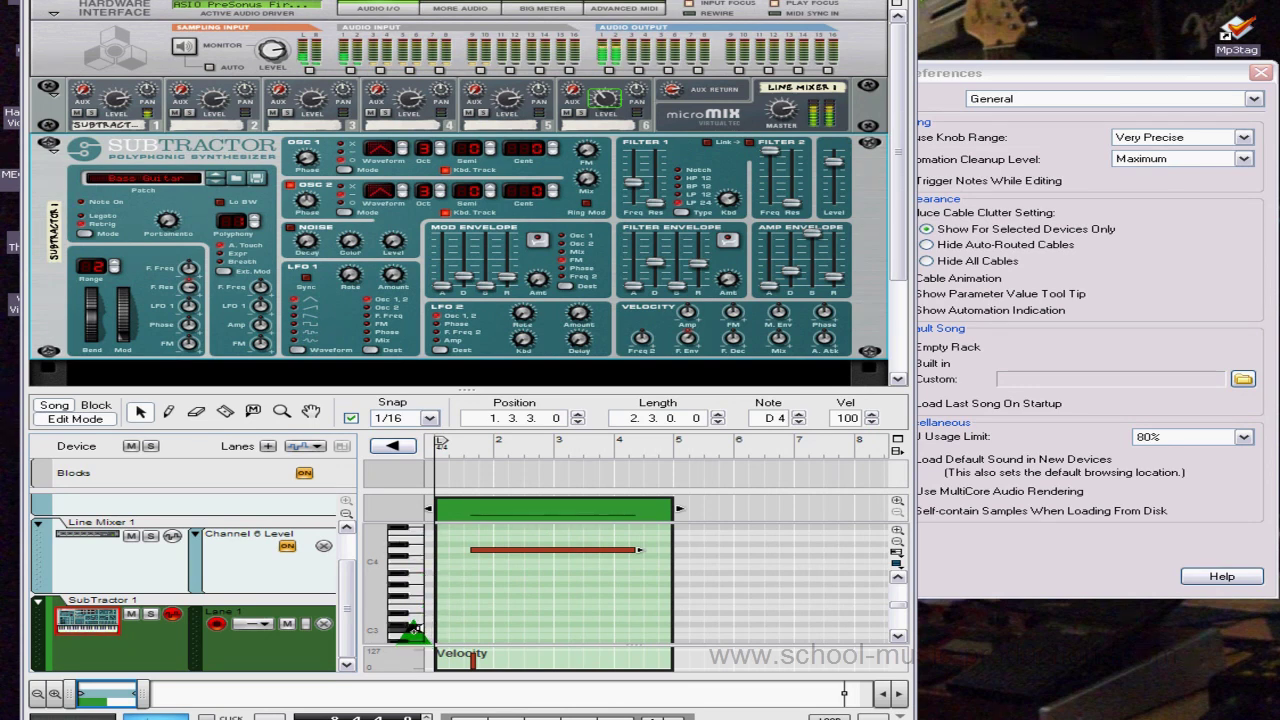
pyautogui.moveTo(497, 550); pyautogui.dragTo(491, 631)
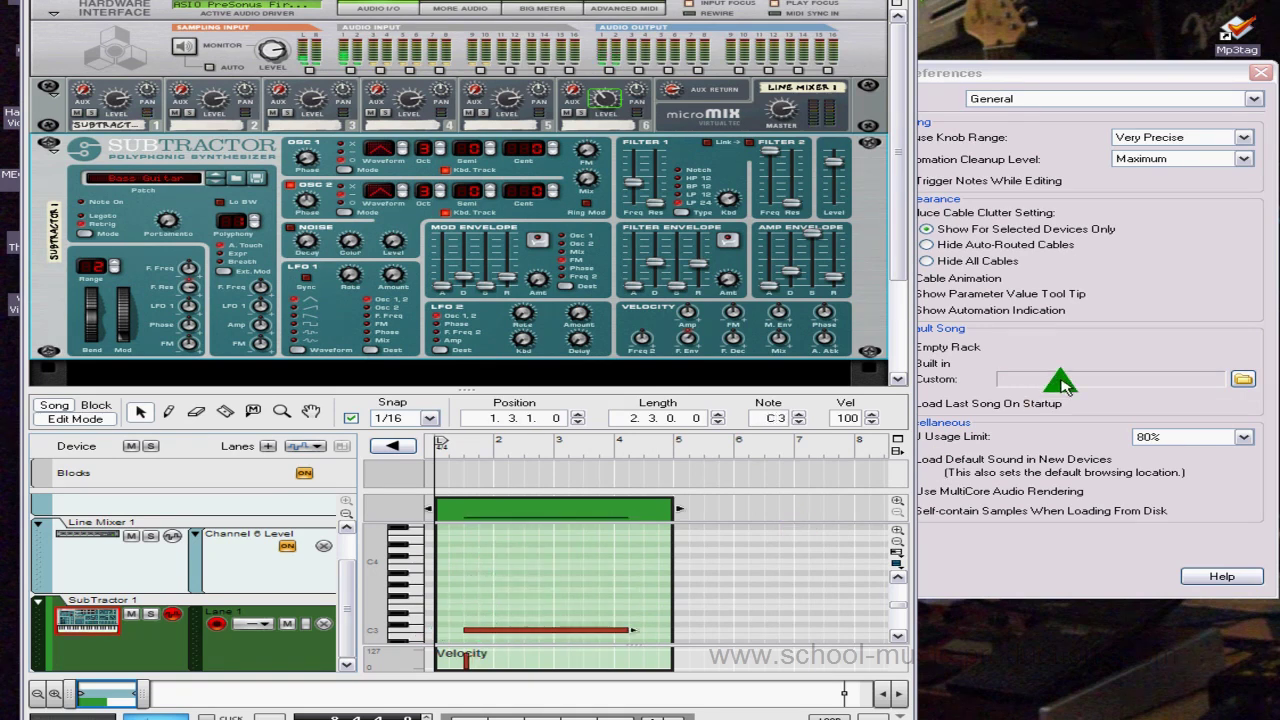
# Turn Trigger Notes While Editing back on and move the note up through F 3 to D 4 at position 1.3.3.0
pyautogui.click(1157, 299)
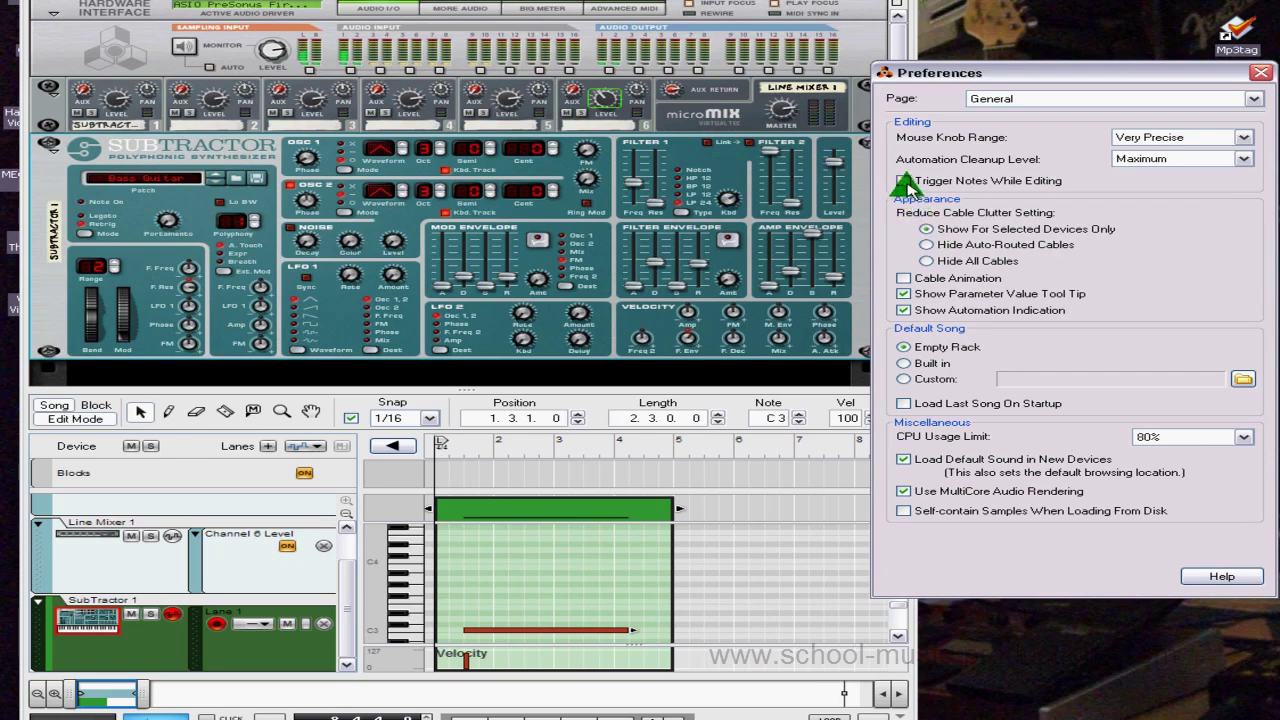
pyautogui.click(590, 574)
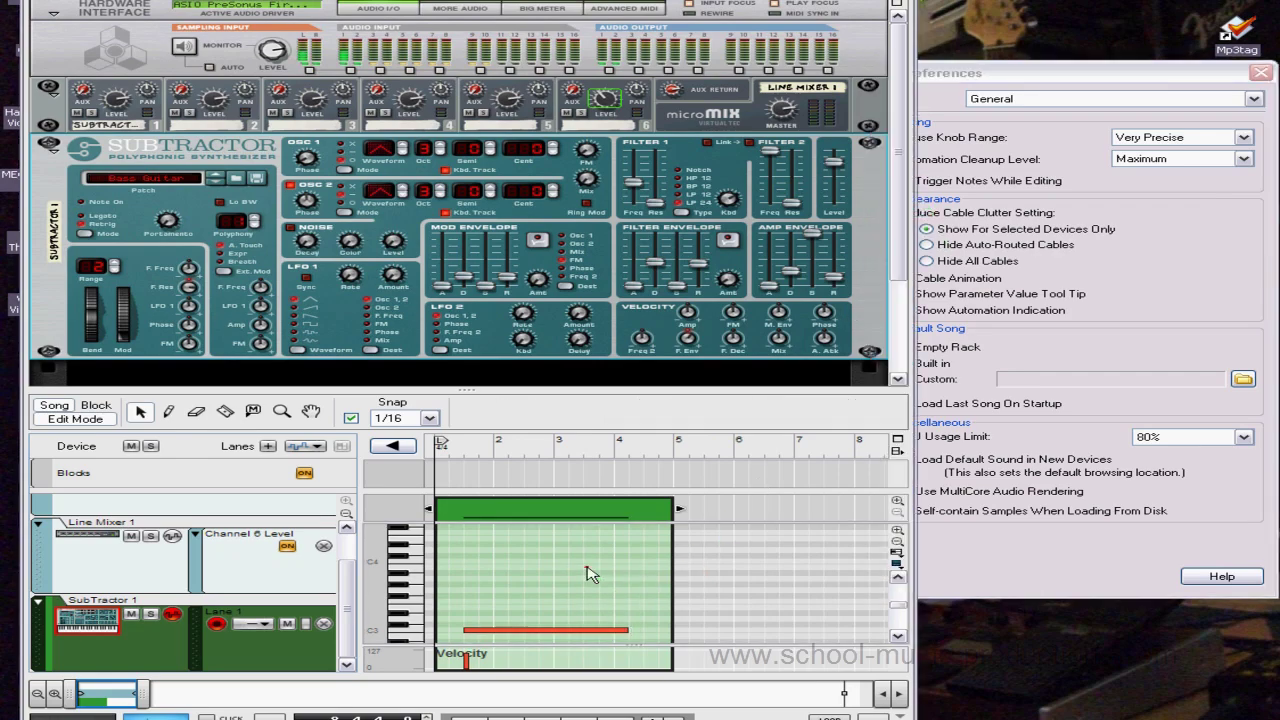
pyautogui.moveTo(548, 637); pyautogui.dragTo(549, 605)
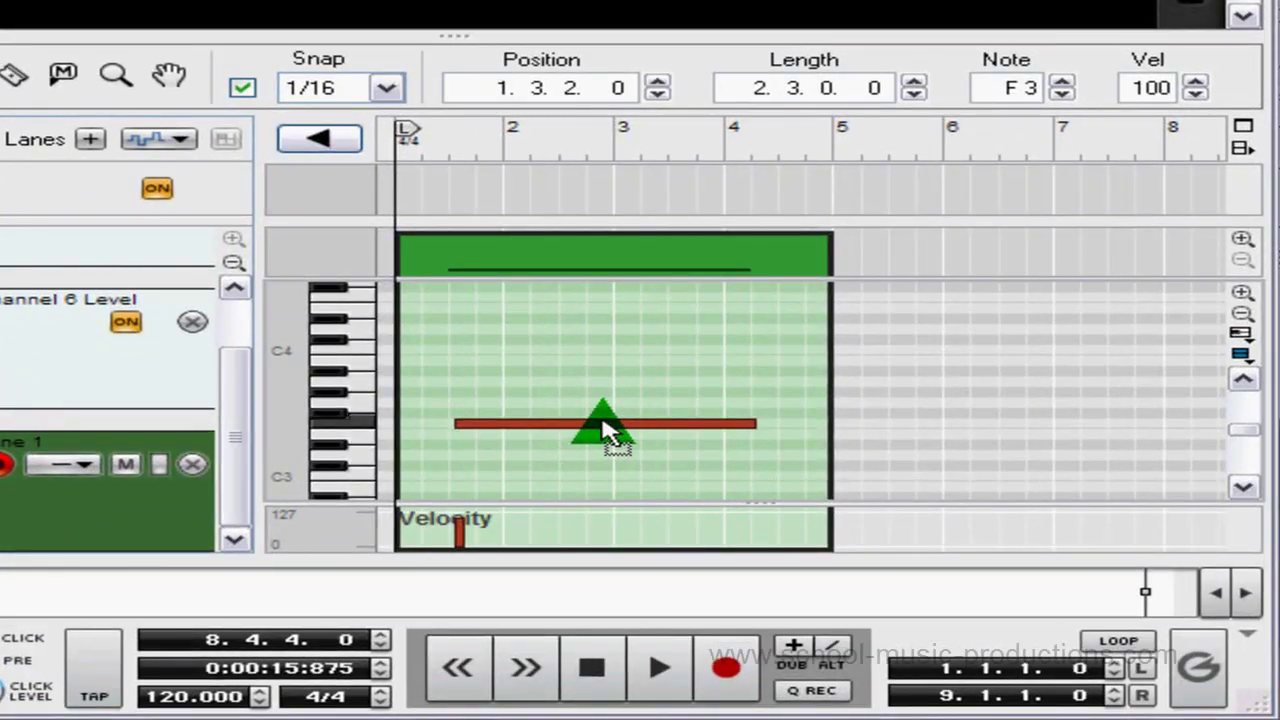
pyautogui.moveTo(604, 430); pyautogui.dragTo(617, 343)
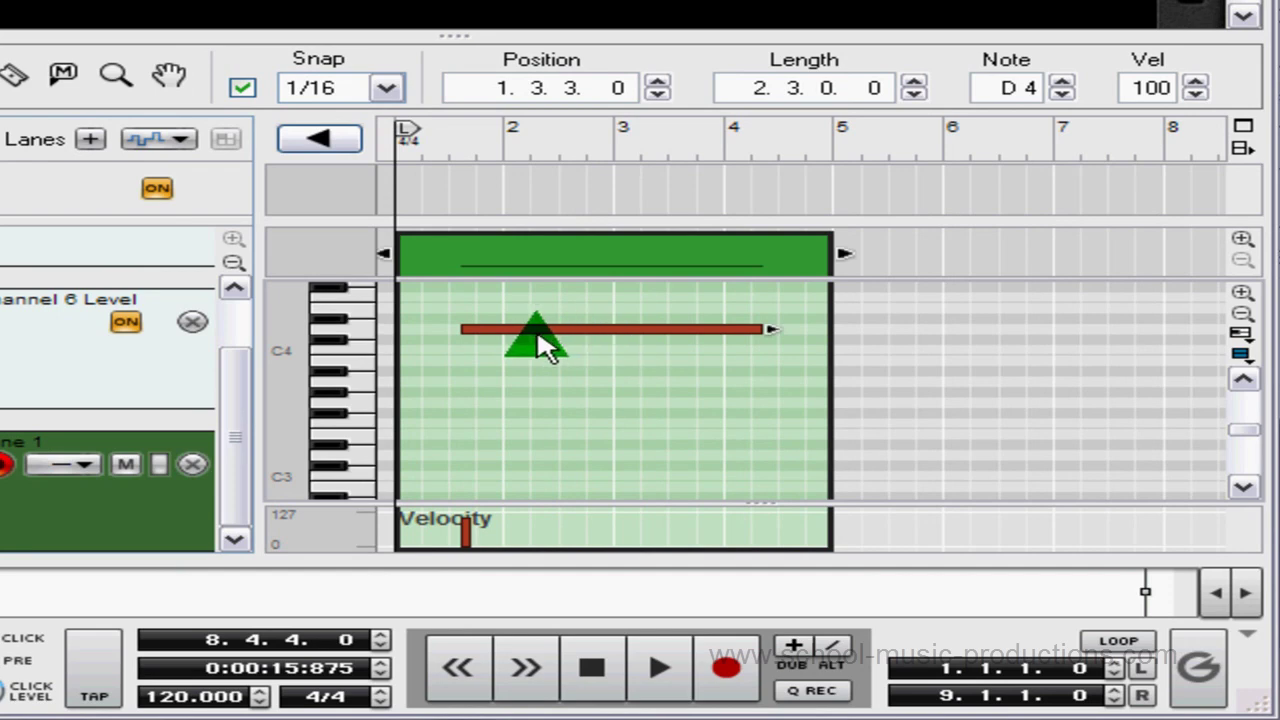